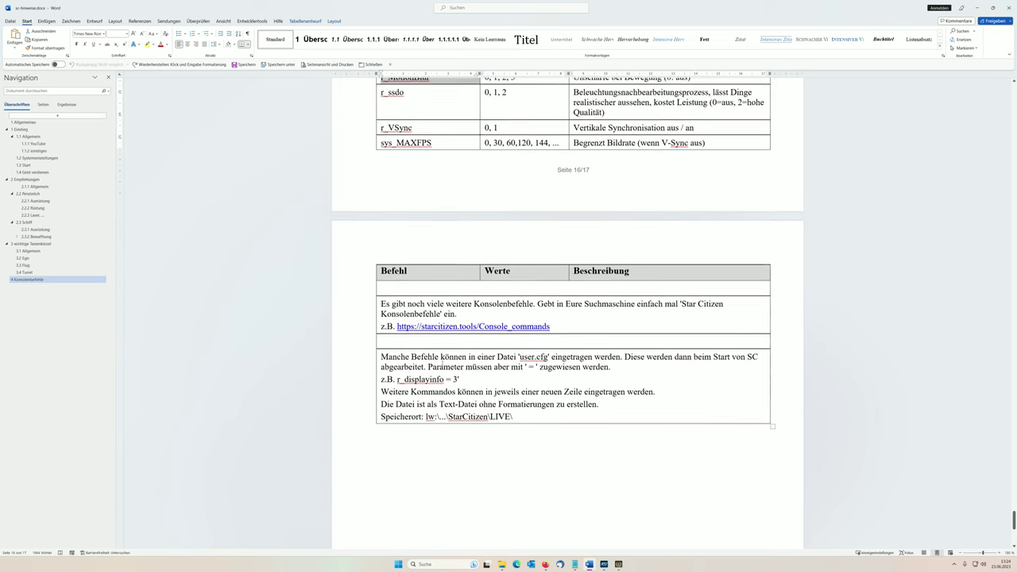
- Review the console command table, including the untested graphics commands, and highlight the quit command
{"action": "scroll", "coordinate": [437, 318], "scroll_direction": "up", "scroll_amount": 6}
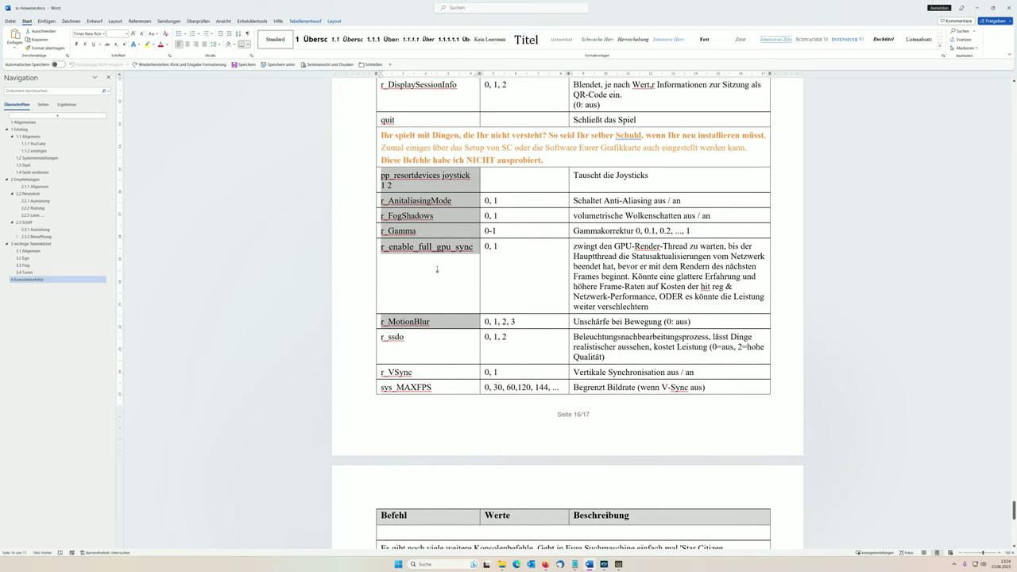
{"action": "scroll", "coordinate": [437, 270], "scroll_direction": "up", "scroll_amount": 3}
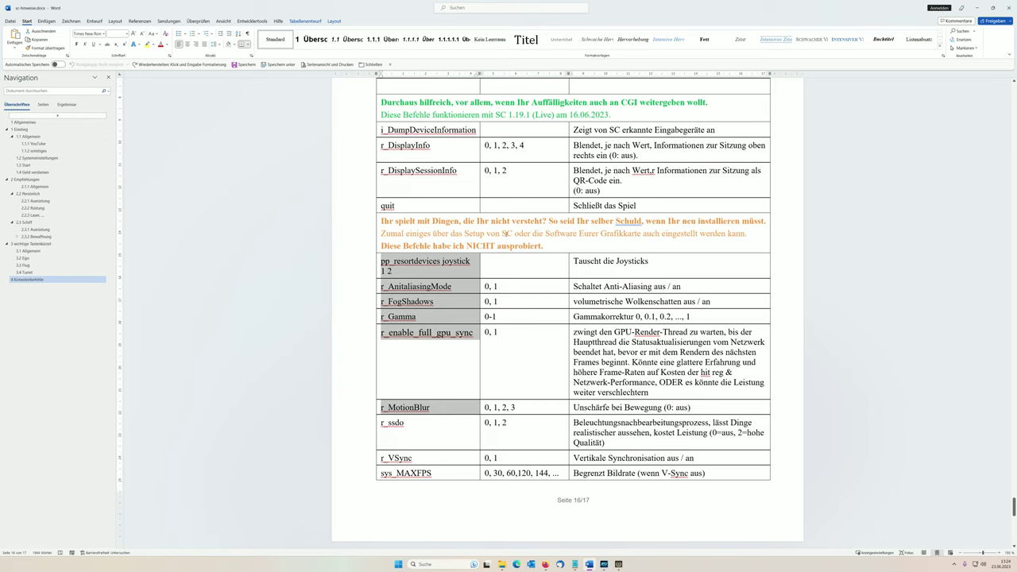
{"action": "scroll", "coordinate": [505, 234], "scroll_direction": "down", "scroll_amount": 3}
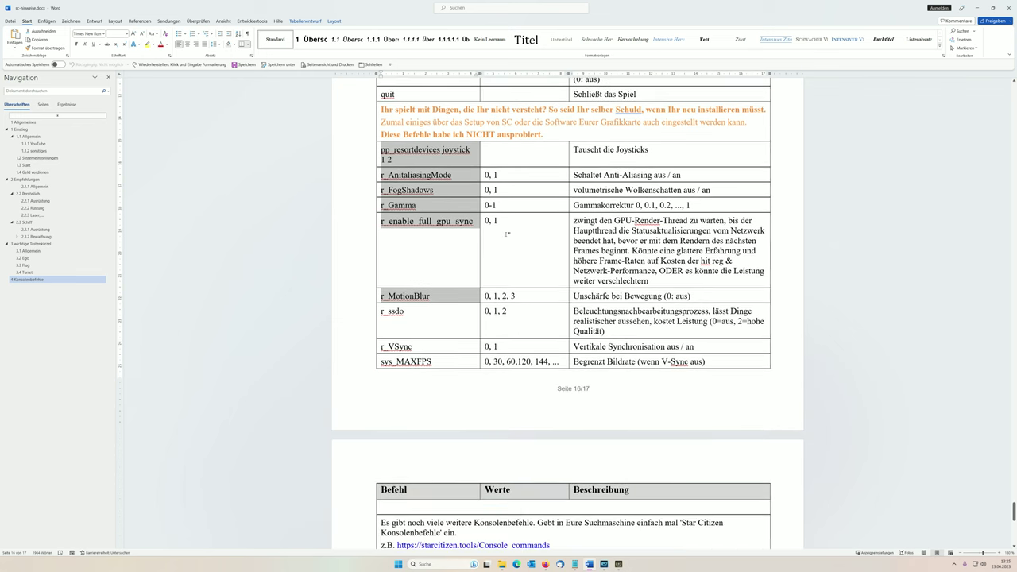
{"action": "scroll", "coordinate": [461, 322], "scroll_direction": "down", "scroll_amount": 3}
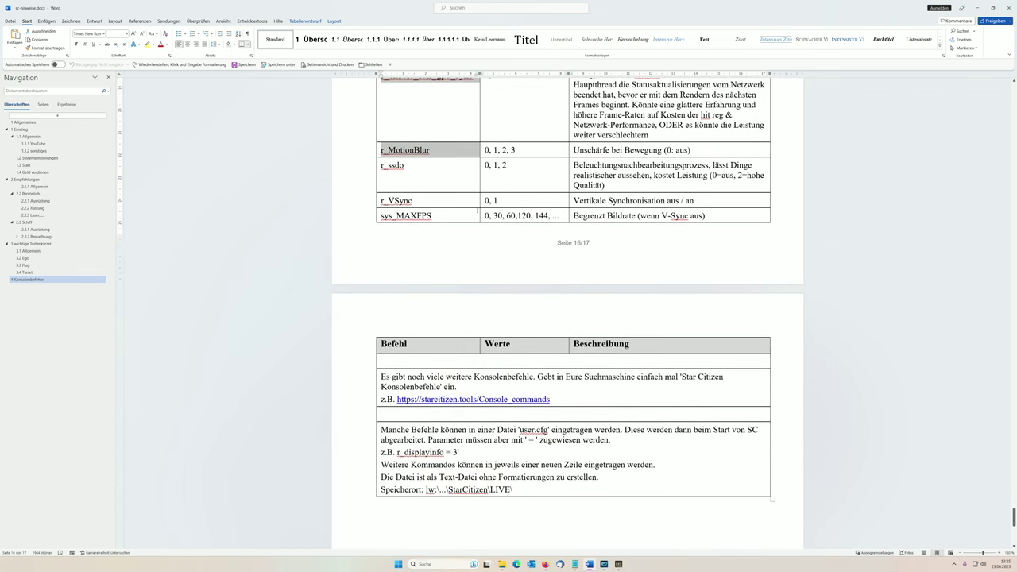
{"action": "scroll", "coordinate": [514, 206], "scroll_direction": "up", "scroll_amount": 6}
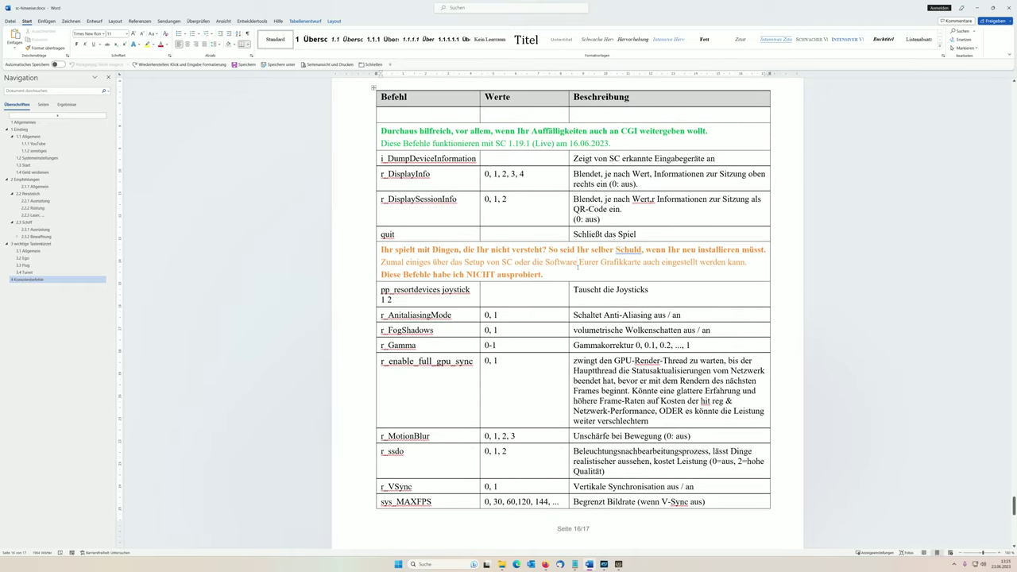
{"action": "left_click", "coordinate": [578, 265]}
{"action": "double_click", "coordinate": [387, 233]}
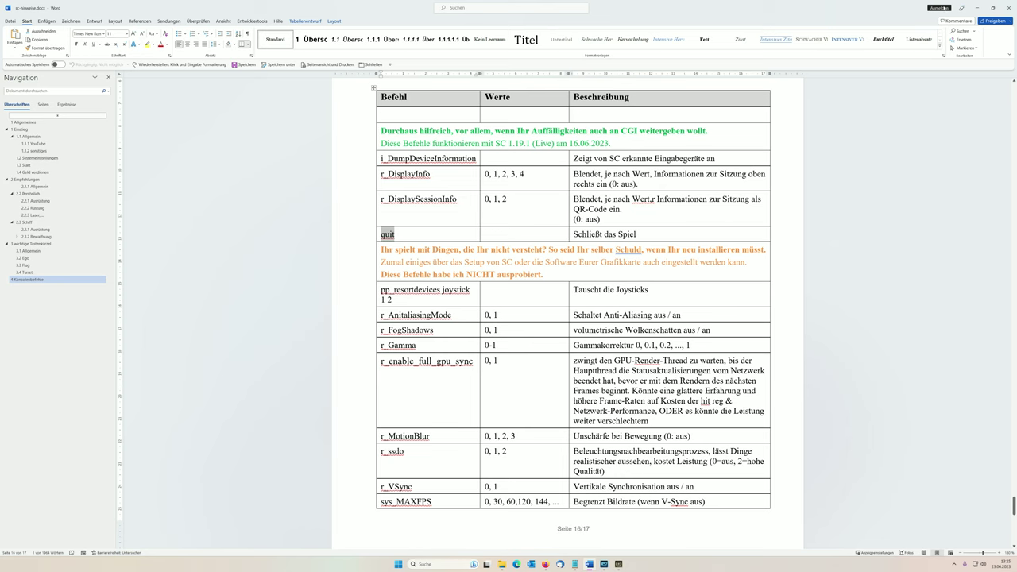
- Switch to Star Citizen, close the open console, and enter the Persistent Universe on the EU server
{"action": "left_click", "coordinate": [977, 7]}
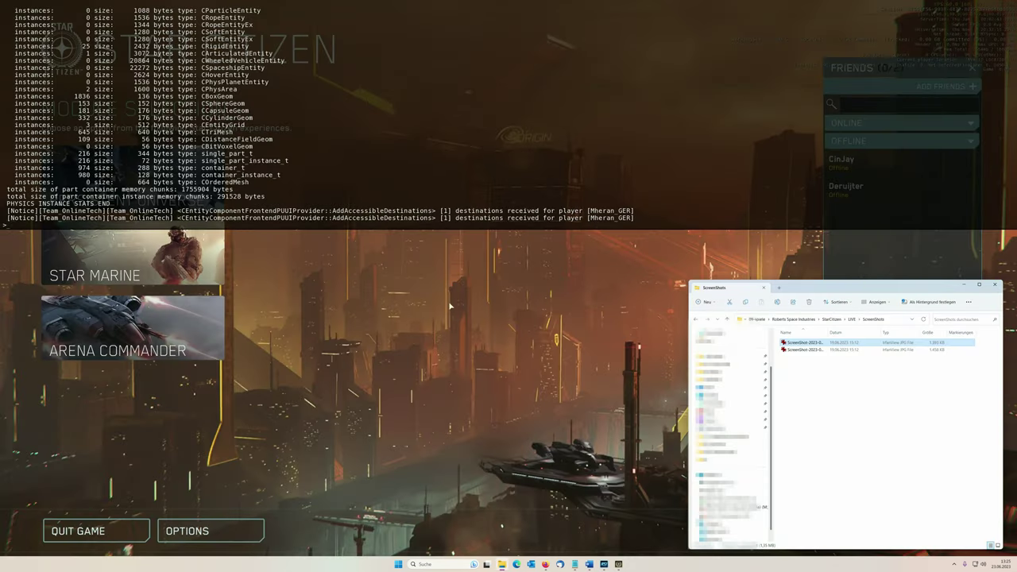
{"action": "left_click", "coordinate": [336, 296]}
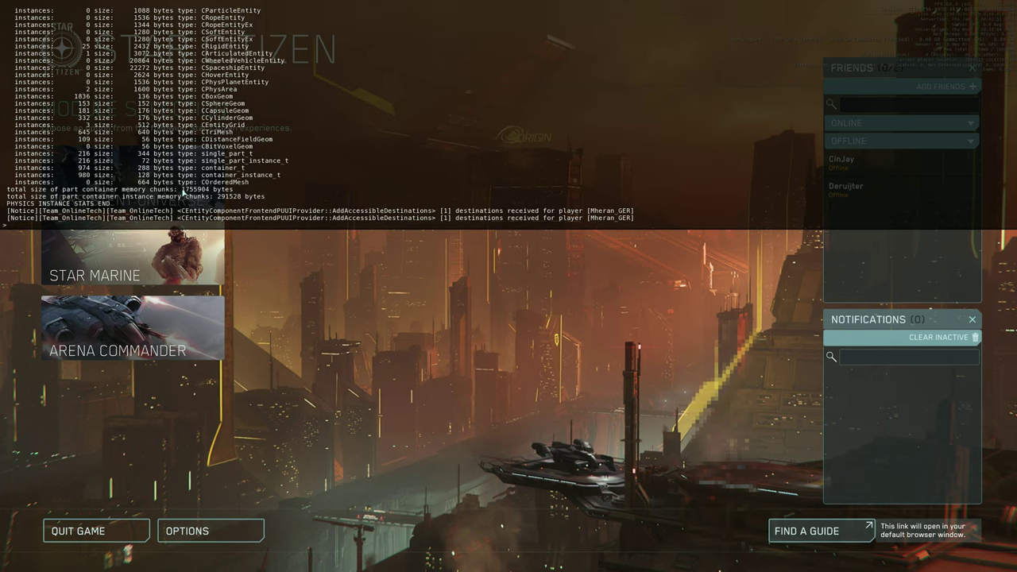
{"action": "key", "text": "grave"}
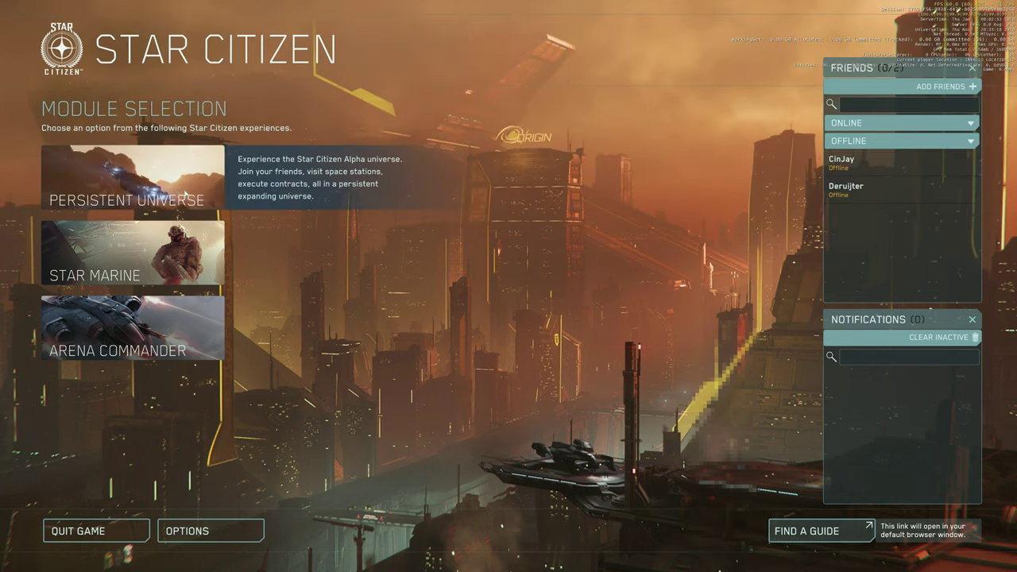
{"action": "left_click", "coordinate": [181, 188]}
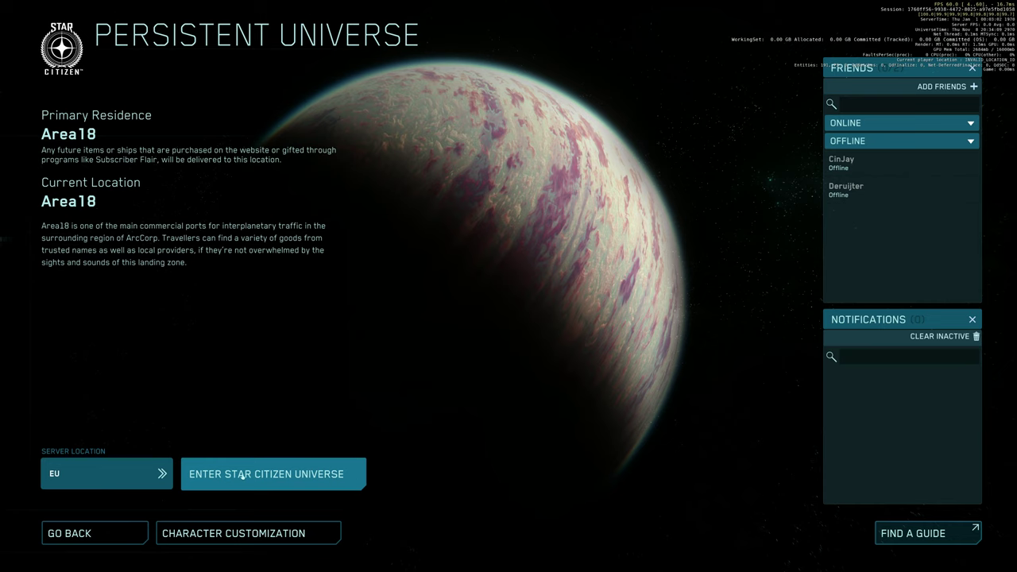
{"action": "left_click", "coordinate": [241, 474]}
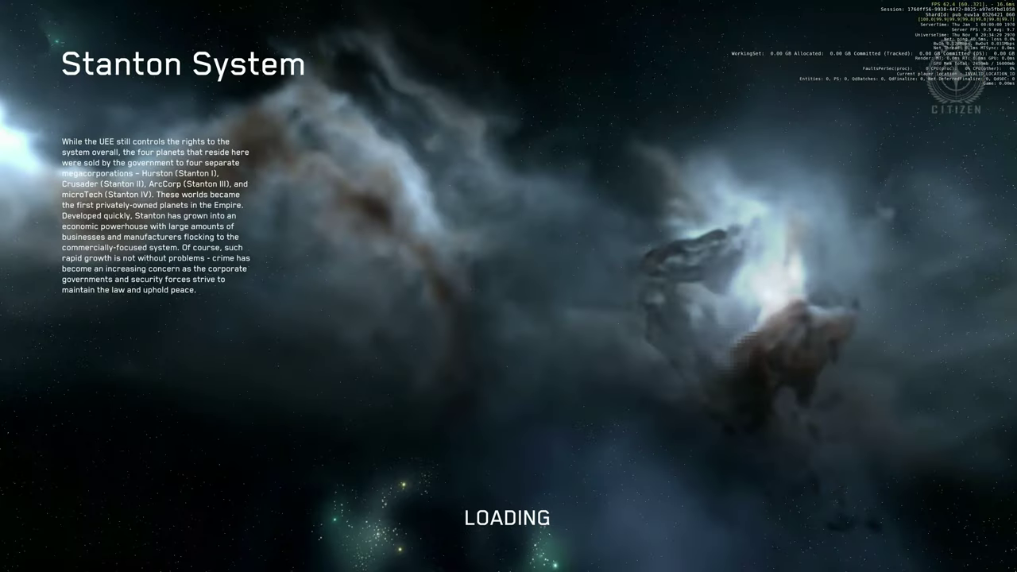
- Exit the game by running the quit command in the in-game console
{"action": "key", "text": "grave"}
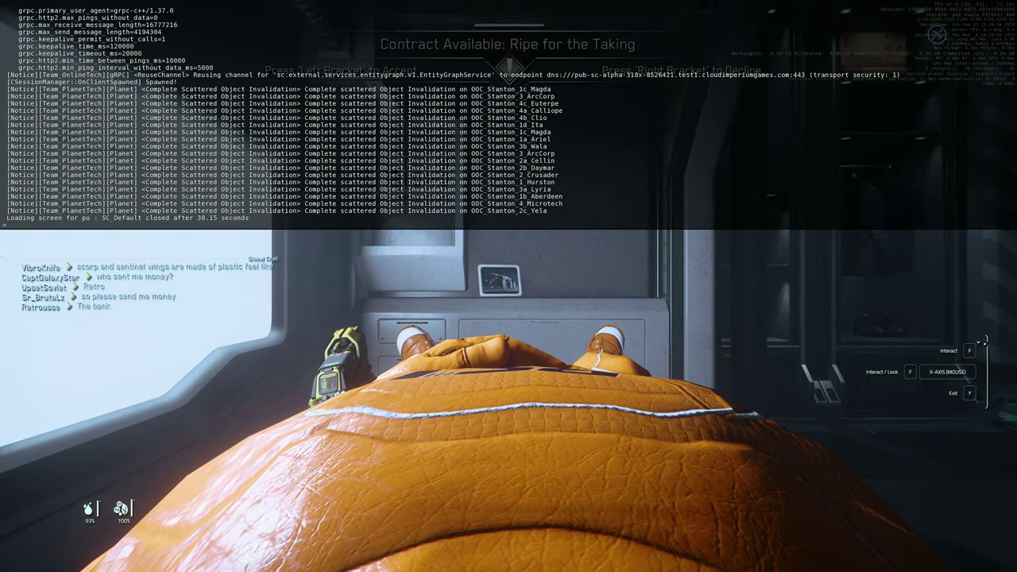
{"action": "type", "text": "quit"}
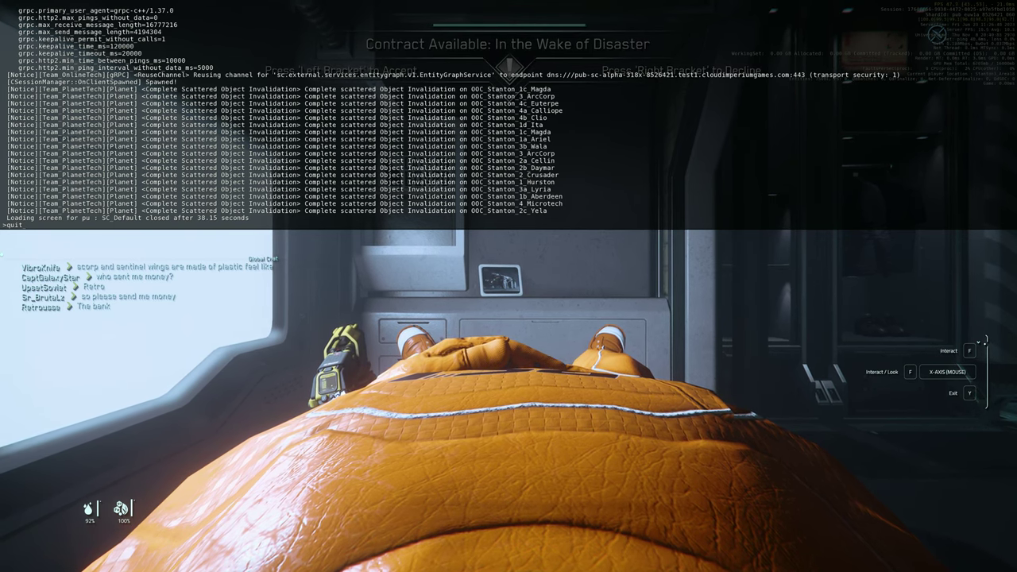
{"action": "key", "text": "Return"}
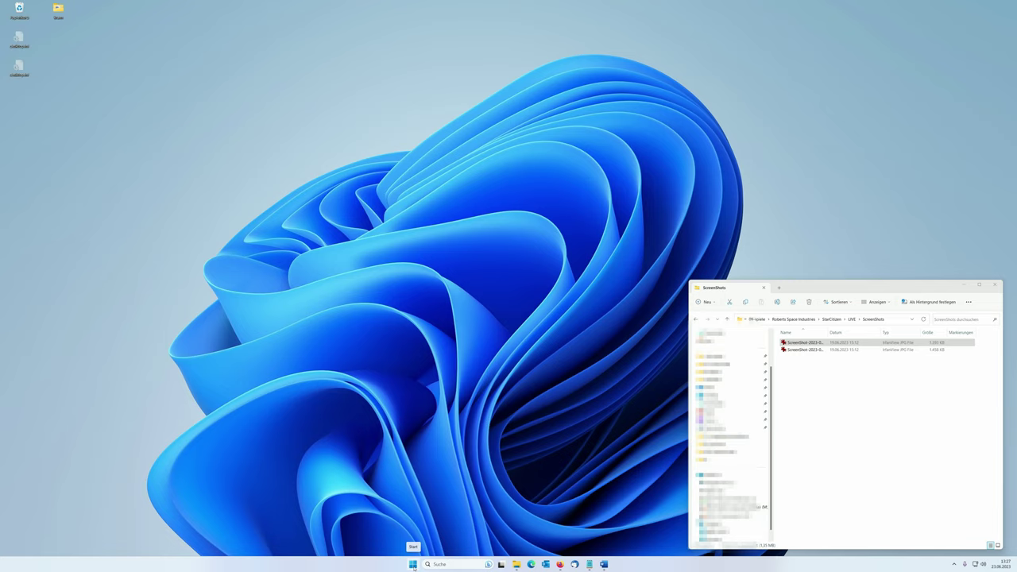
- In File Explorer, browse drive D: to 09-spiele\Roberts Space Industries\StarCitizen\LIVE and select the user.cfg file
{"action": "left_click", "coordinate": [414, 564]}
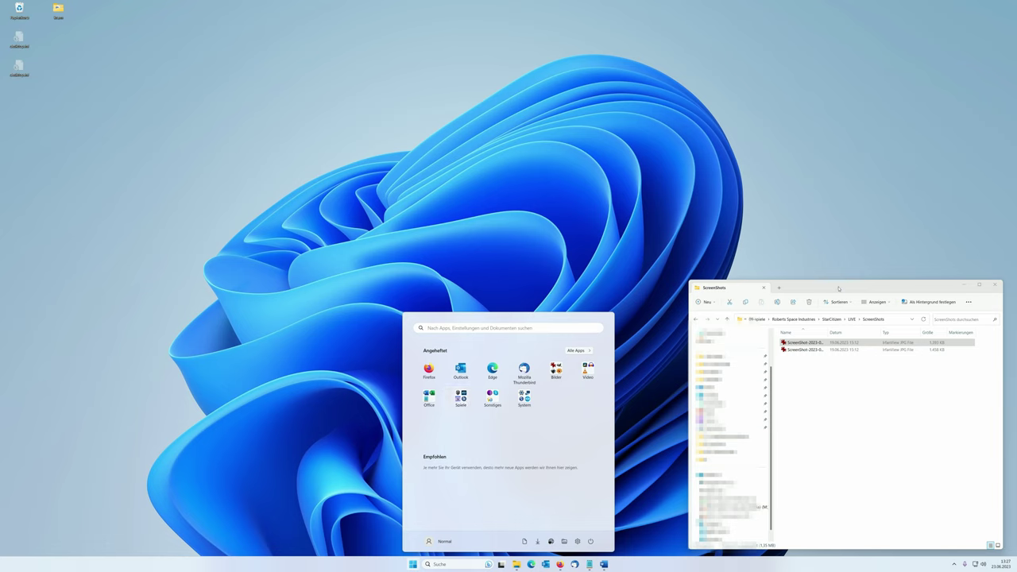
{"action": "left_click", "coordinate": [838, 288]}
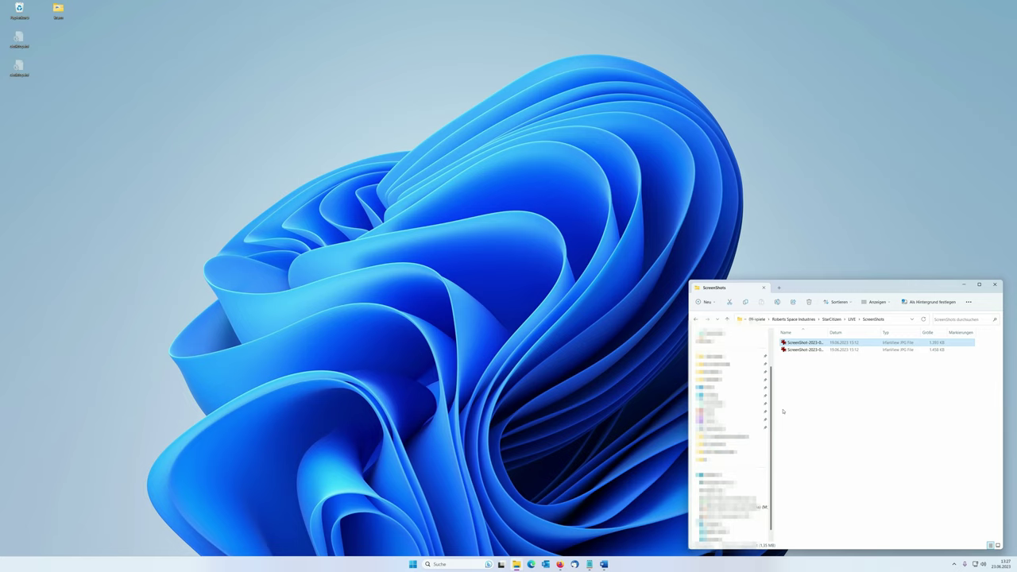
{"action": "scroll", "coordinate": [727, 413], "scroll_direction": "down", "scroll_amount": 1}
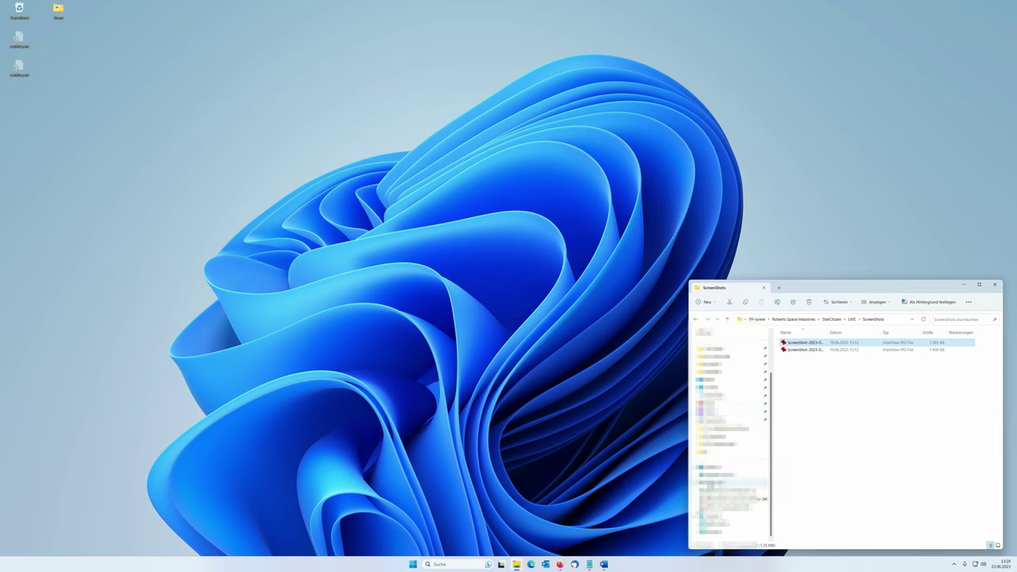
{"action": "scroll", "coordinate": [729, 429], "scroll_direction": "up", "scroll_amount": 3}
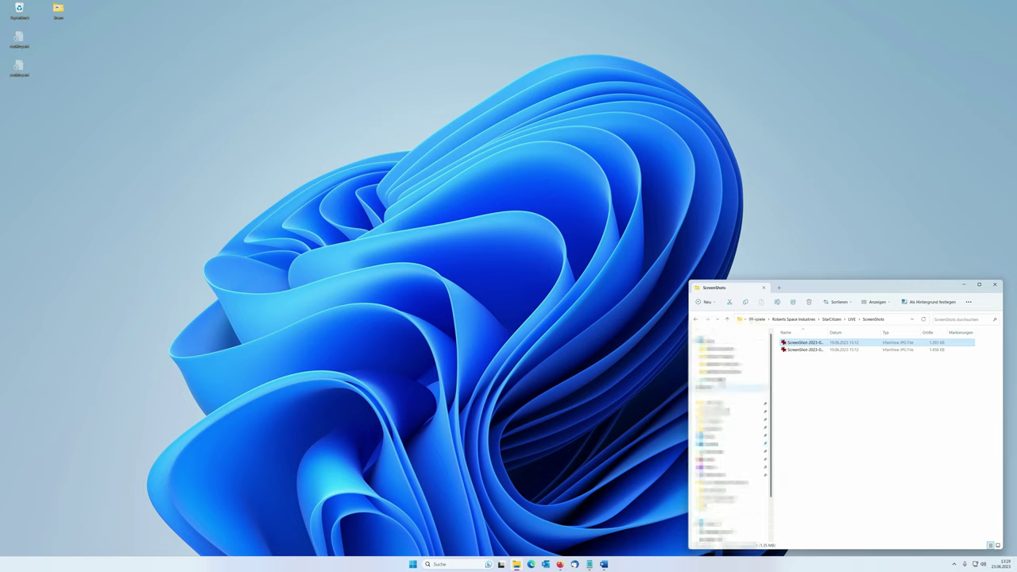
{"action": "scroll", "coordinate": [729, 429], "scroll_direction": "down", "scroll_amount": 3}
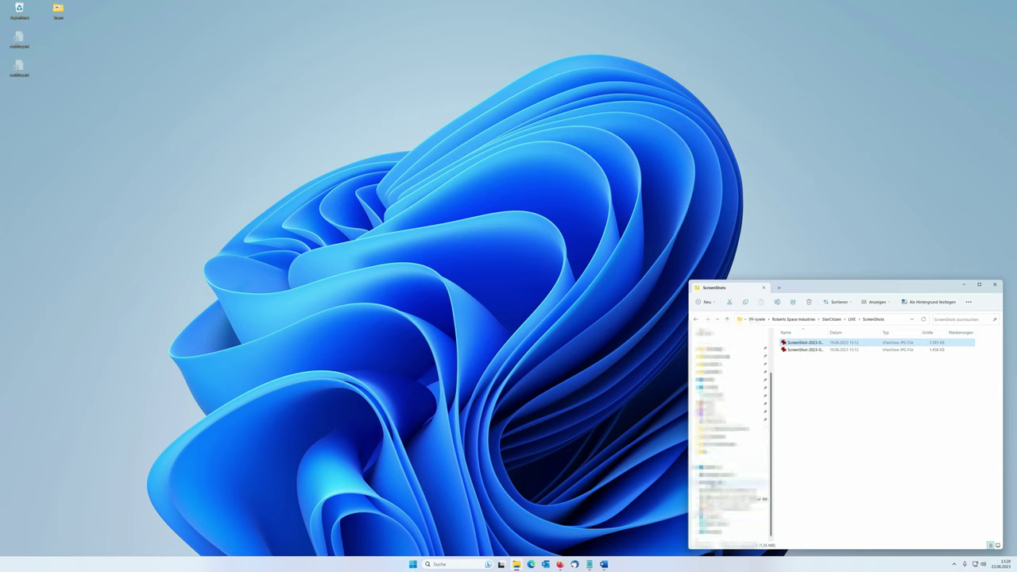
{"action": "left_click", "coordinate": [711, 483]}
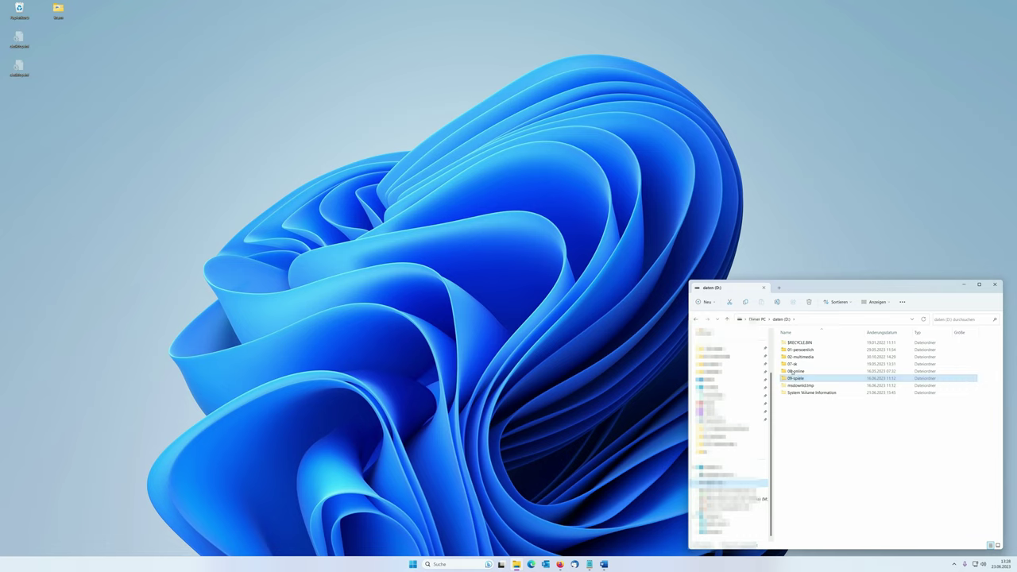
{"action": "double_click", "coordinate": [799, 379]}
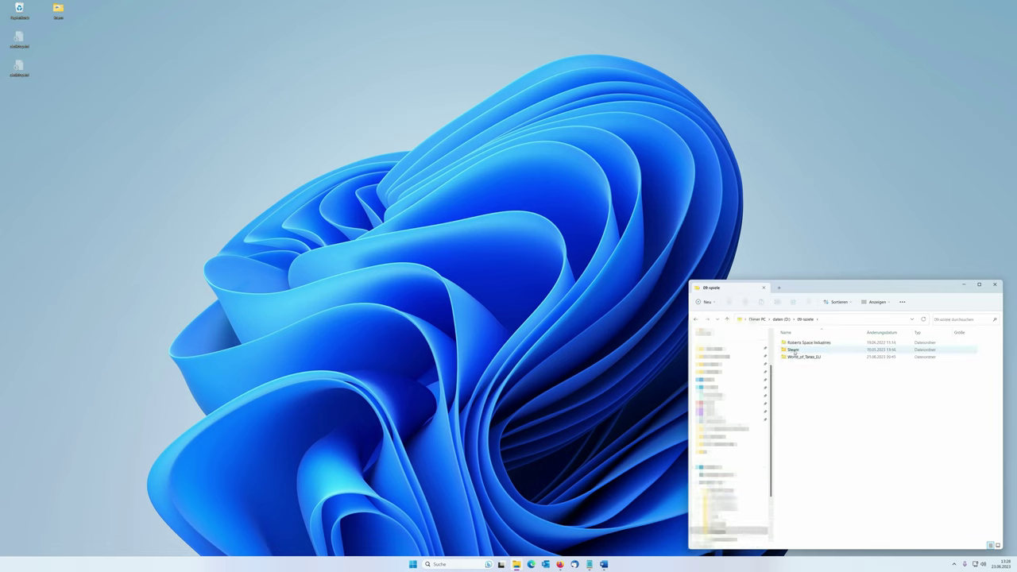
{"action": "double_click", "coordinate": [798, 342]}
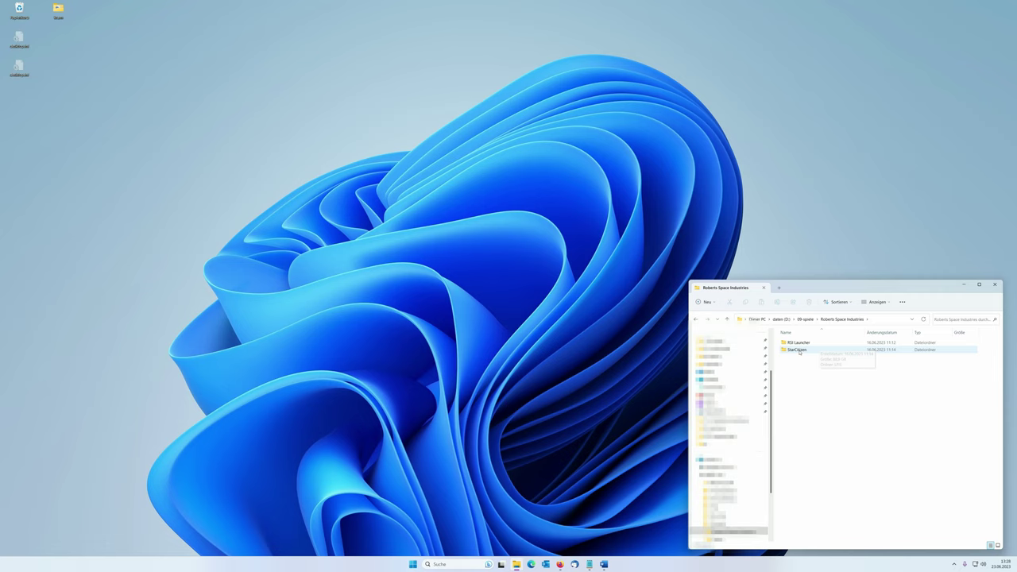
{"action": "double_click", "coordinate": [794, 349]}
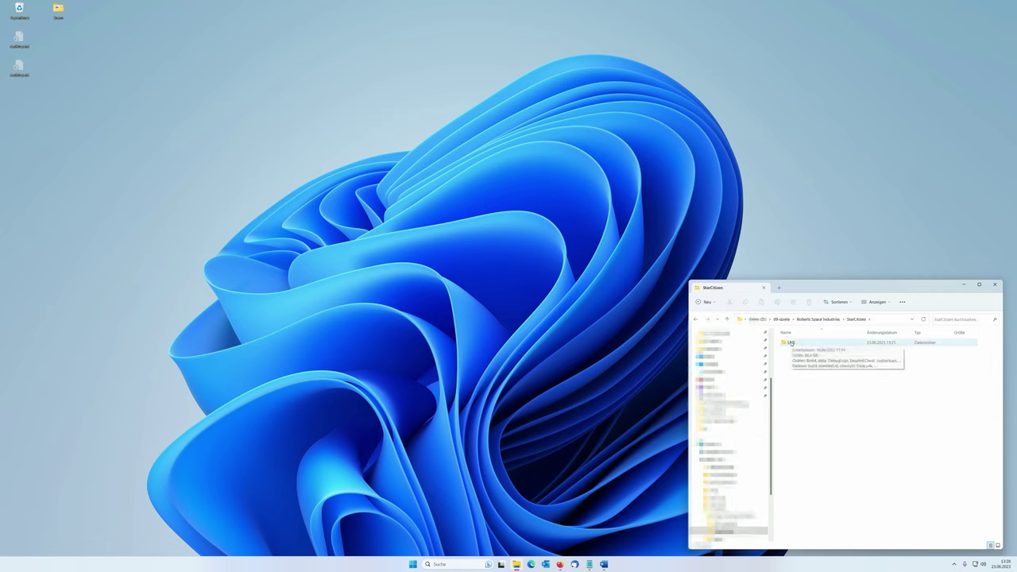
{"action": "double_click", "coordinate": [791, 343]}
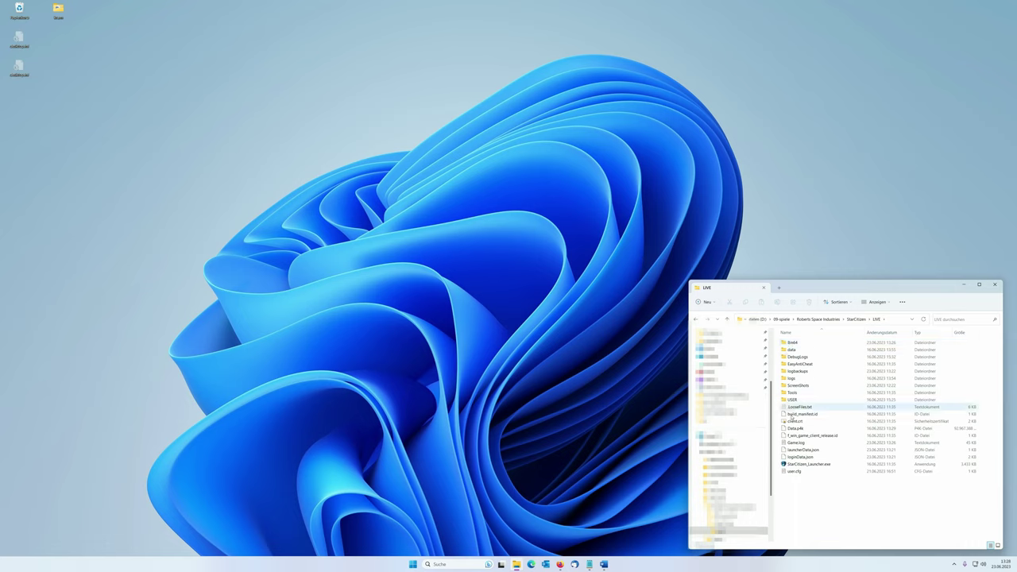
{"action": "left_click", "coordinate": [796, 473]}
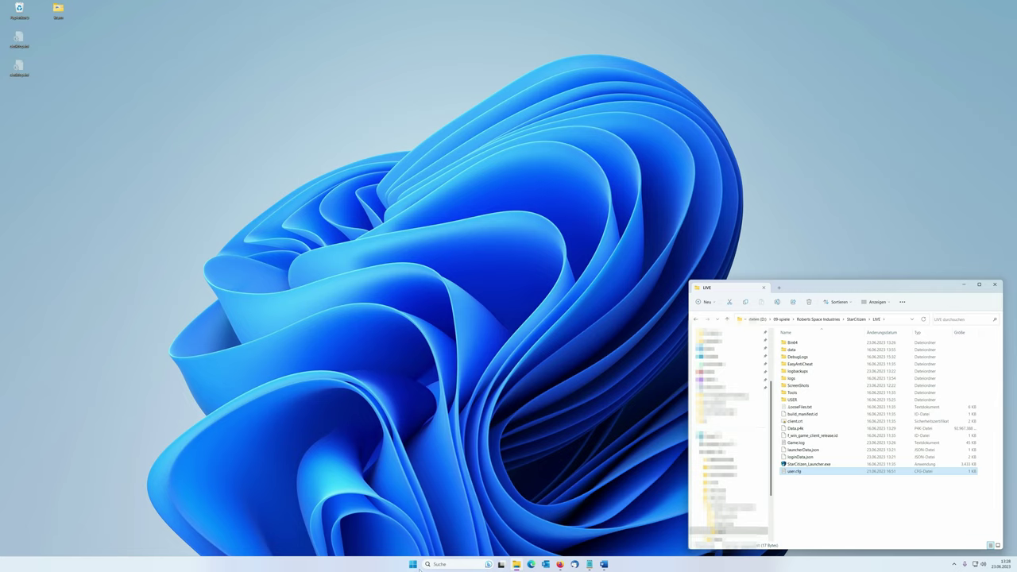
- Switch to Notepad and delete all the text of the open sc-fehler.txt
{"action": "left_click", "coordinate": [413, 566]}
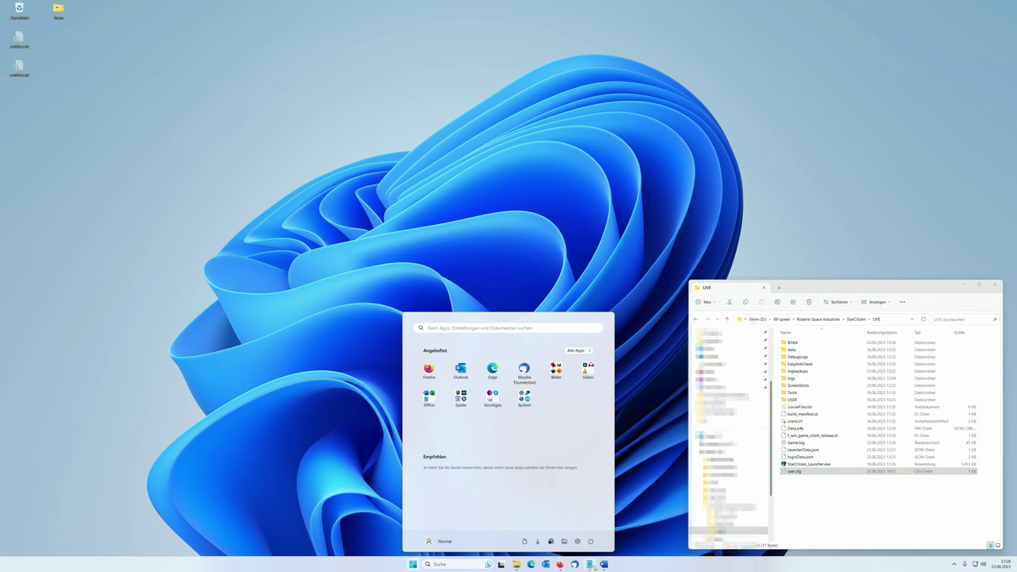
{"action": "mouse_move", "coordinate": [590, 565]}
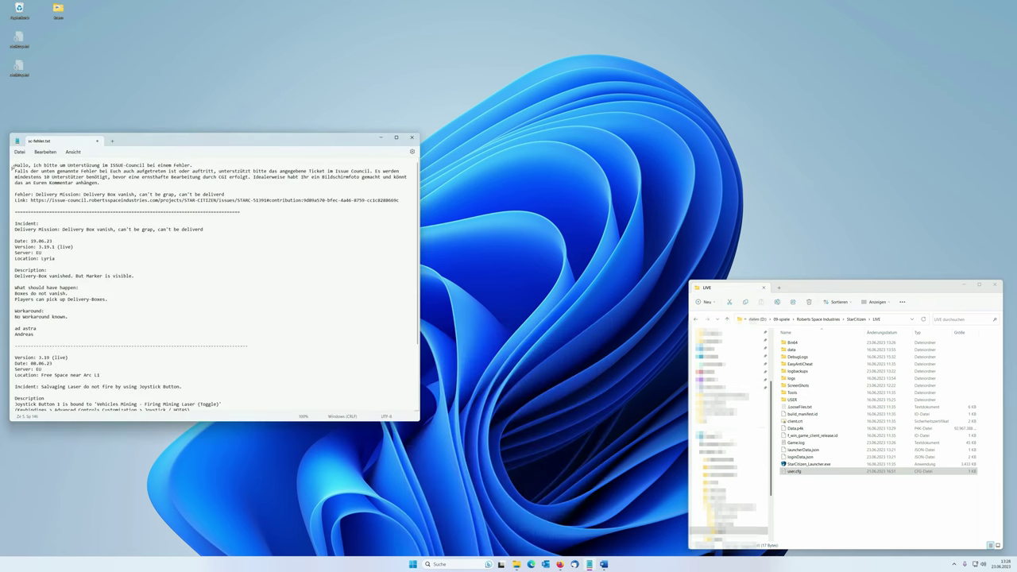
{"action": "left_click_drag", "start_coordinate": [13, 164], "coordinate": [245, 471]}
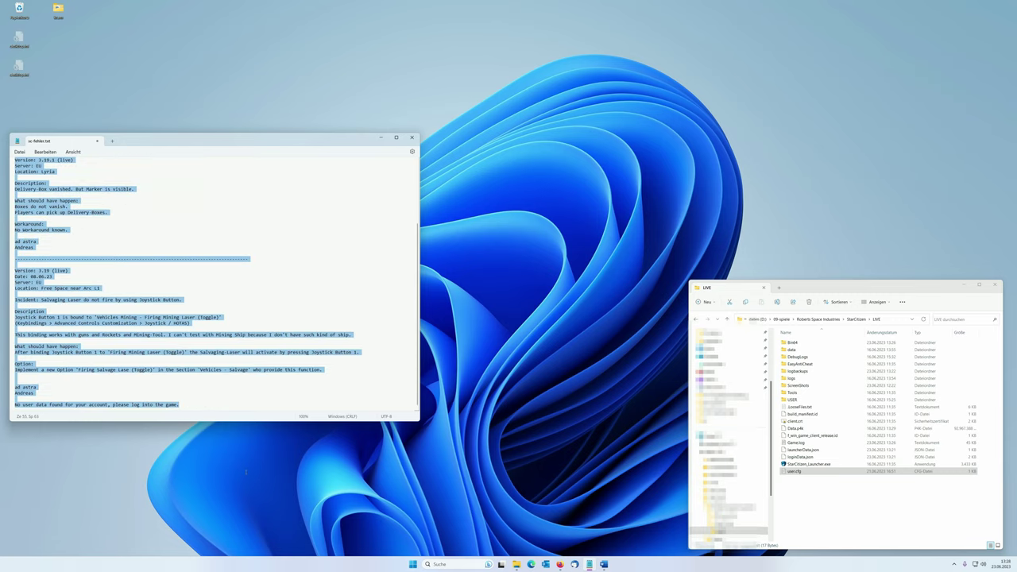
{"action": "key", "text": "Delete"}
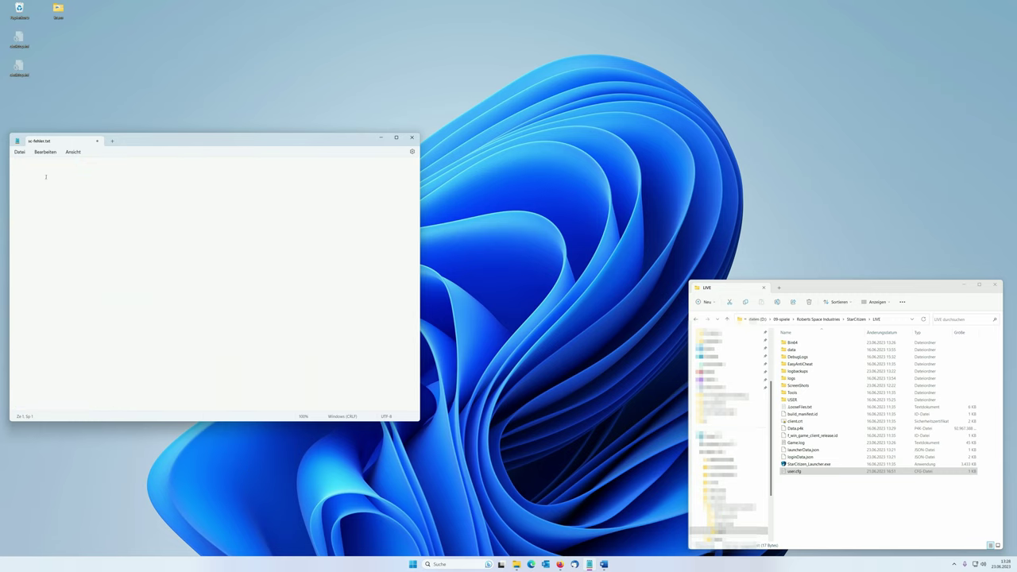
- Save the empty text document under the name user.cfg on the Desktop
{"action": "left_click", "coordinate": [18, 151]}
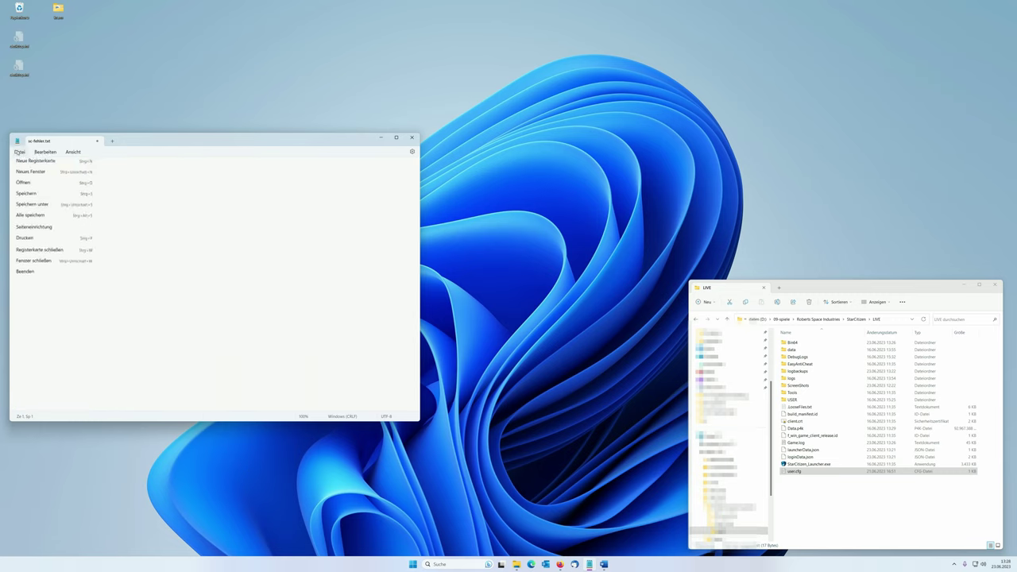
{"action": "left_click", "coordinate": [33, 208]}
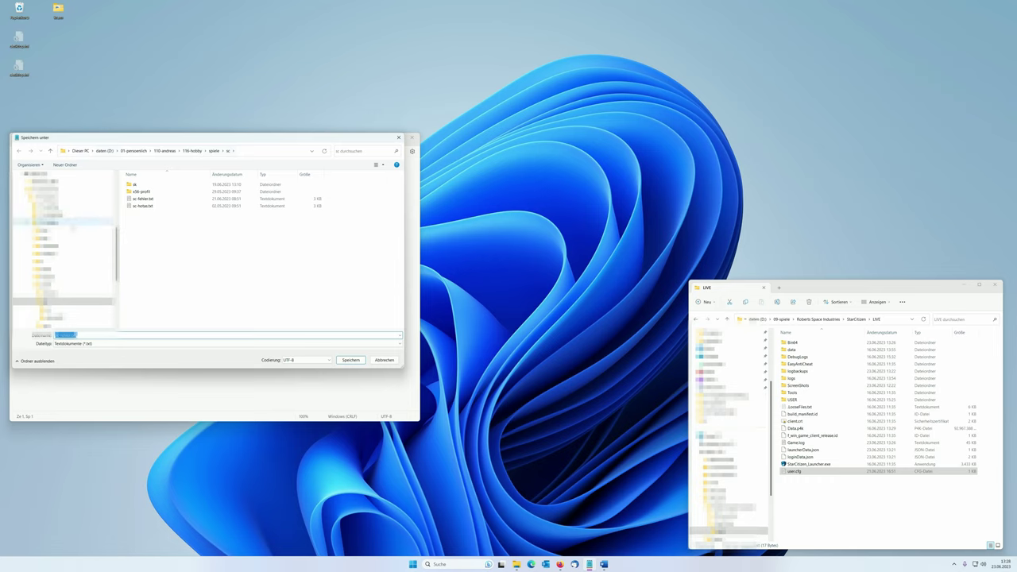
{"action": "scroll", "coordinate": [63, 215], "scroll_direction": "up", "scroll_amount": 5}
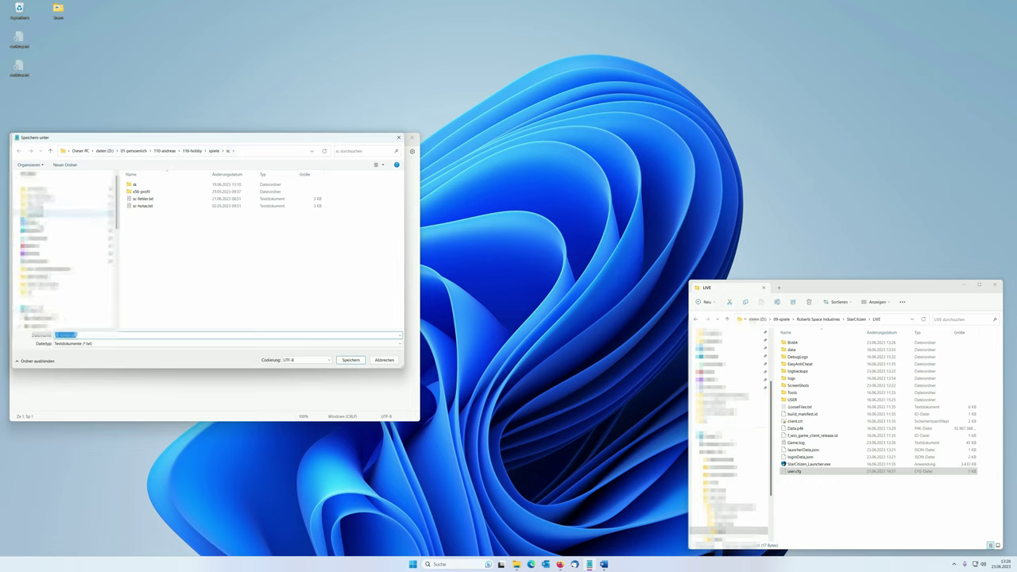
{"action": "left_click", "coordinate": [40, 229]}
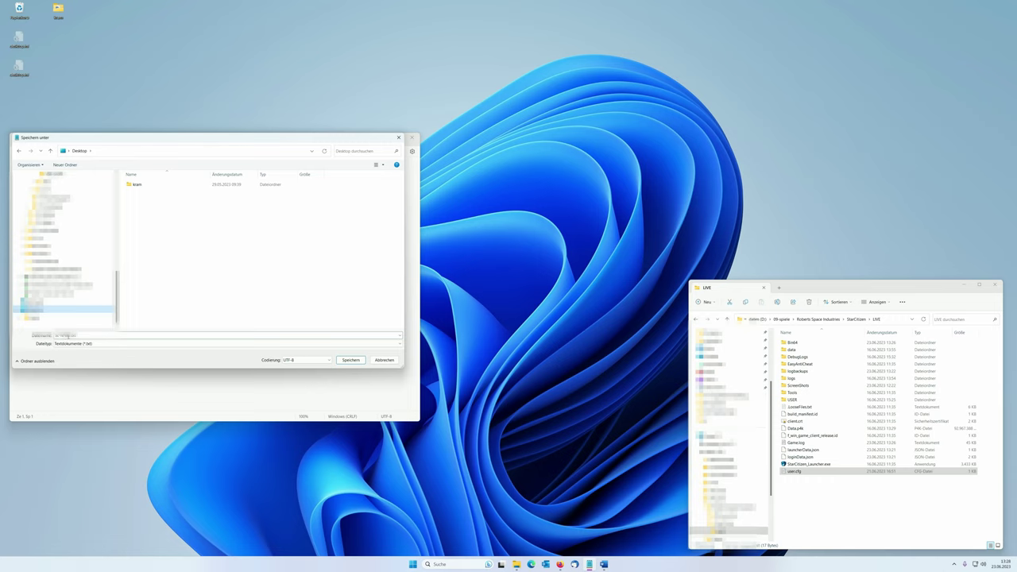
{"action": "left_click", "coordinate": [80, 336]}
{"action": "type", "text": "user.cfg"}
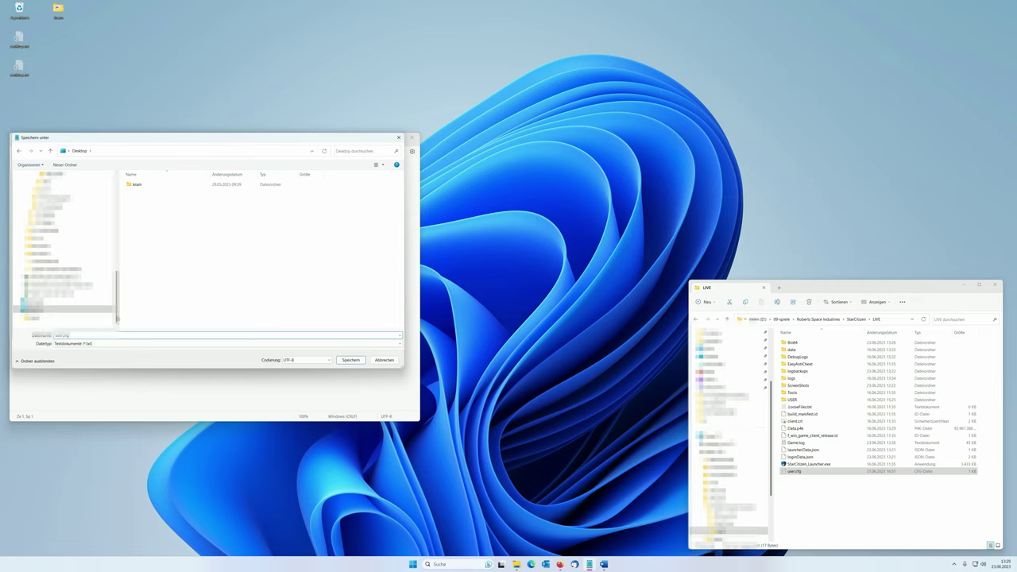
{"action": "left_click", "coordinate": [346, 360]}
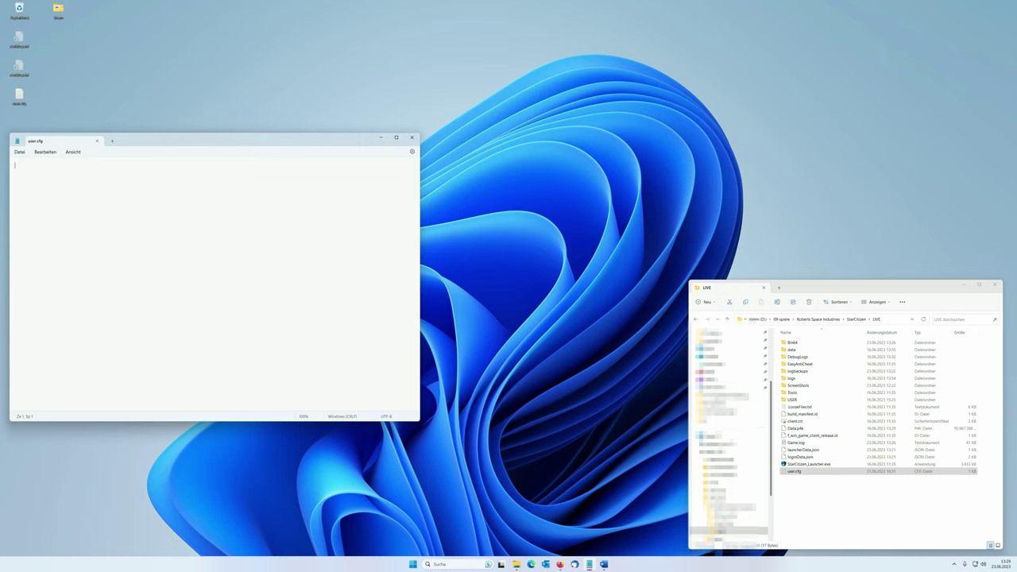
- Copy r_DisplayInfo from the Word command table into the open user.cfg and complete the line as "r_DisplayInfo = 3"
{"action": "left_click", "coordinate": [604, 564]}
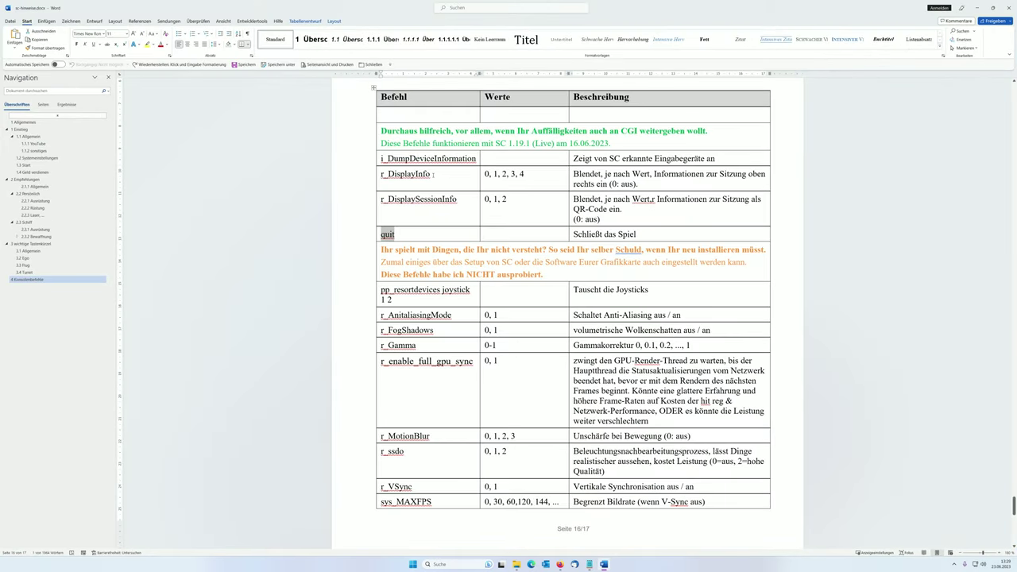
{"action": "left_click_drag", "start_coordinate": [433, 174], "coordinate": [379, 174]}
{"action": "key", "text": "ctrl+c"}
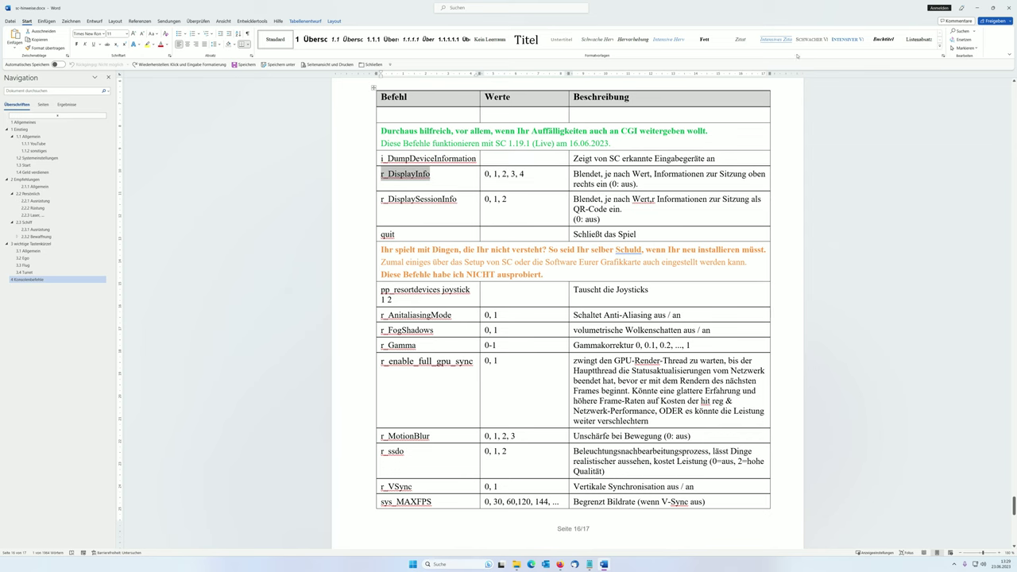
{"action": "left_click", "coordinate": [992, 7]}
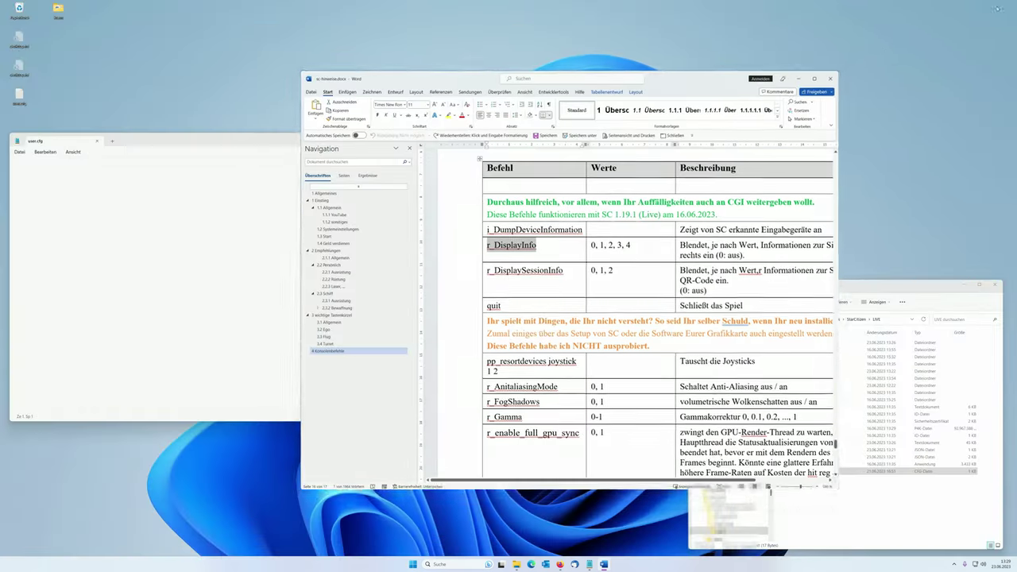
{"action": "left_click", "coordinate": [156, 160]}
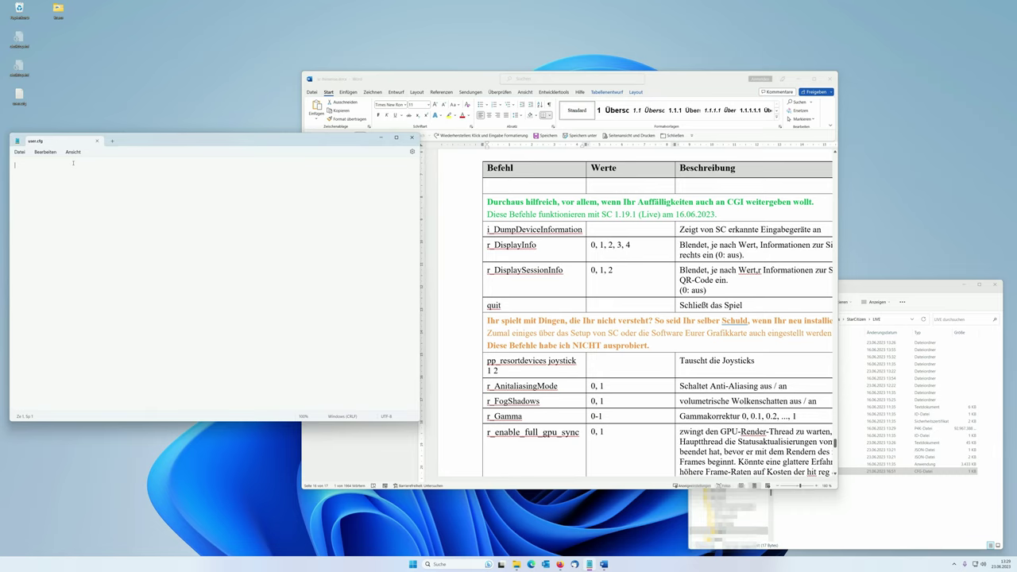
{"action": "key", "text": "ctrl+v"}
{"action": "left_click_drag", "start_coordinate": [659, 79], "coordinate": [715, 60]}
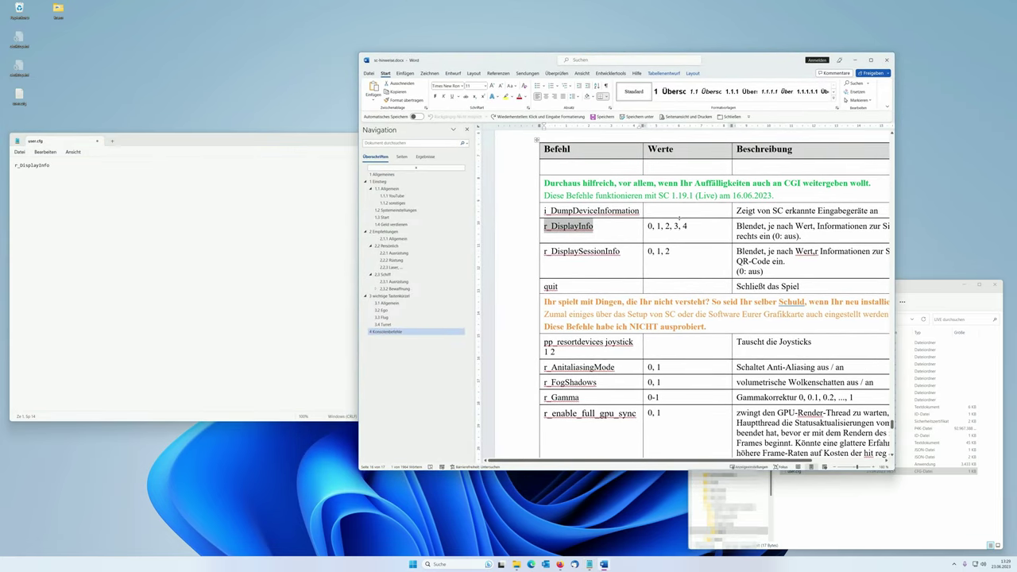
{"action": "left_click", "coordinate": [57, 164]}
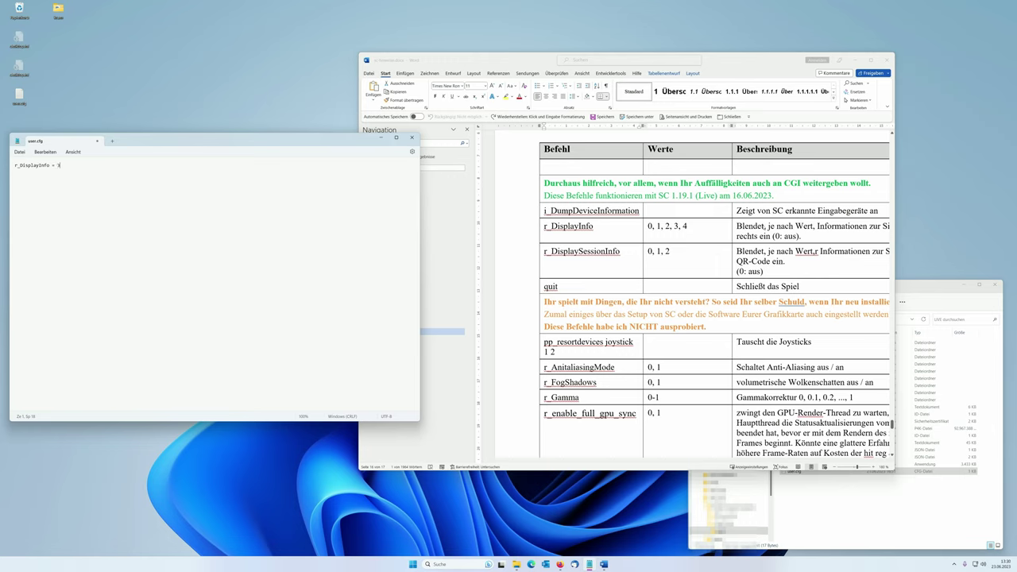
- Bring the LIVE folder window forward and close the Desktop user.cfg in Notepad without saving its changes
{"action": "scroll", "coordinate": [636, 275], "scroll_direction": "down", "scroll_amount": 5}
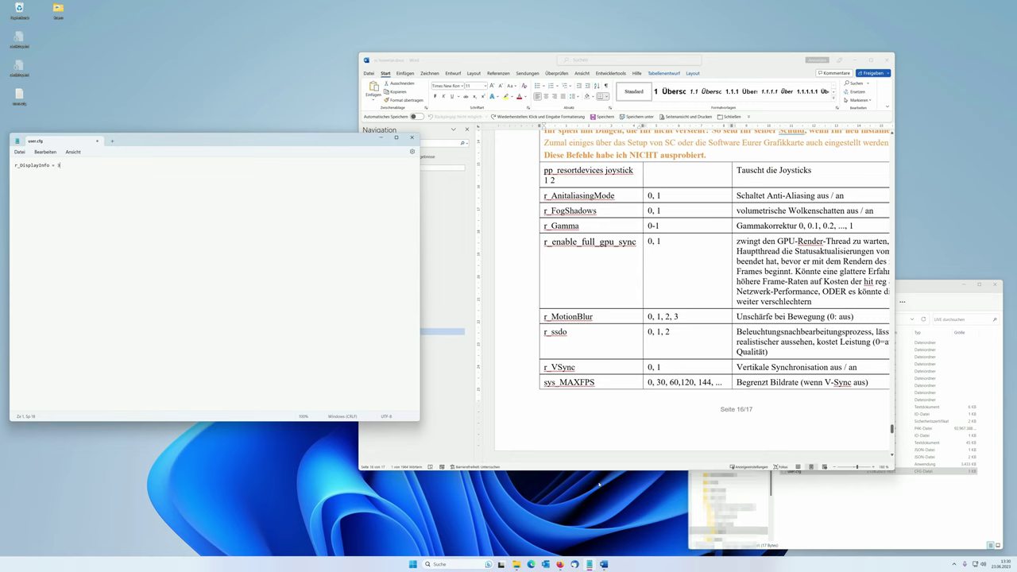
{"action": "left_click", "coordinate": [925, 291]}
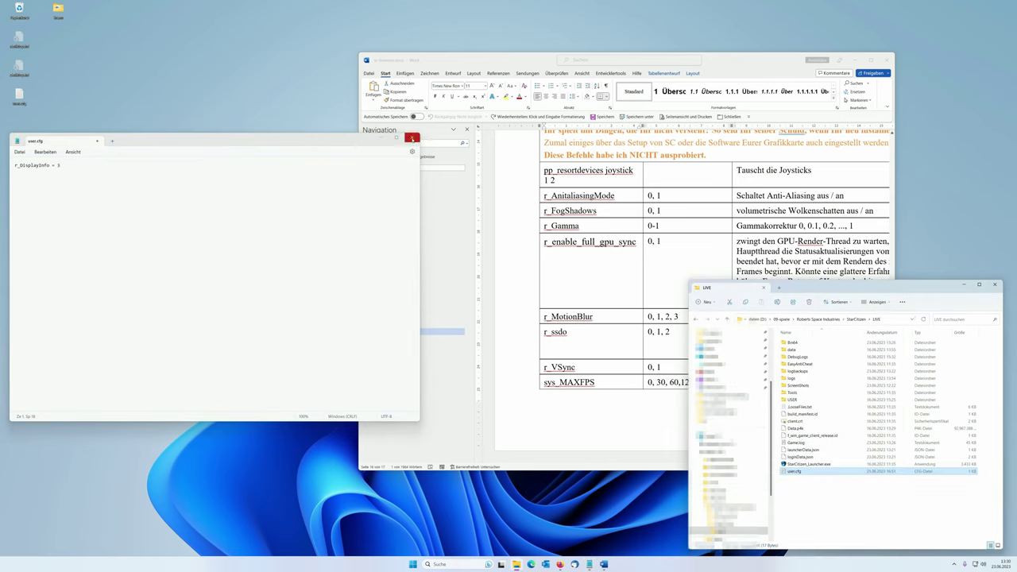
{"action": "left_click", "coordinate": [411, 138]}
{"action": "left_click", "coordinate": [223, 296]}
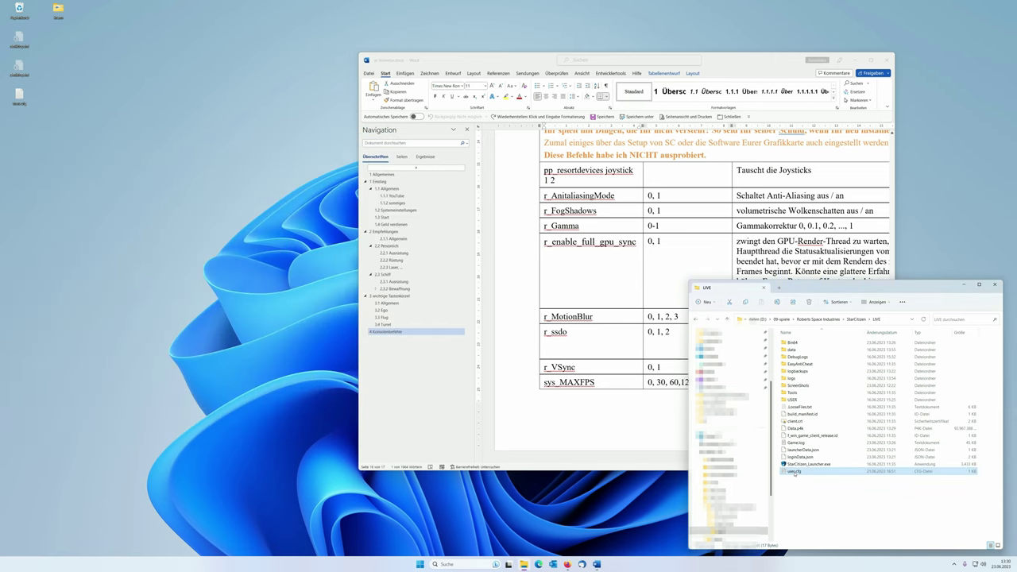
- Open user.cfg from the LIVE folder, check its r_DisplayInfo line, and close the file without saving any edits
{"action": "double_click", "coordinate": [794, 472]}
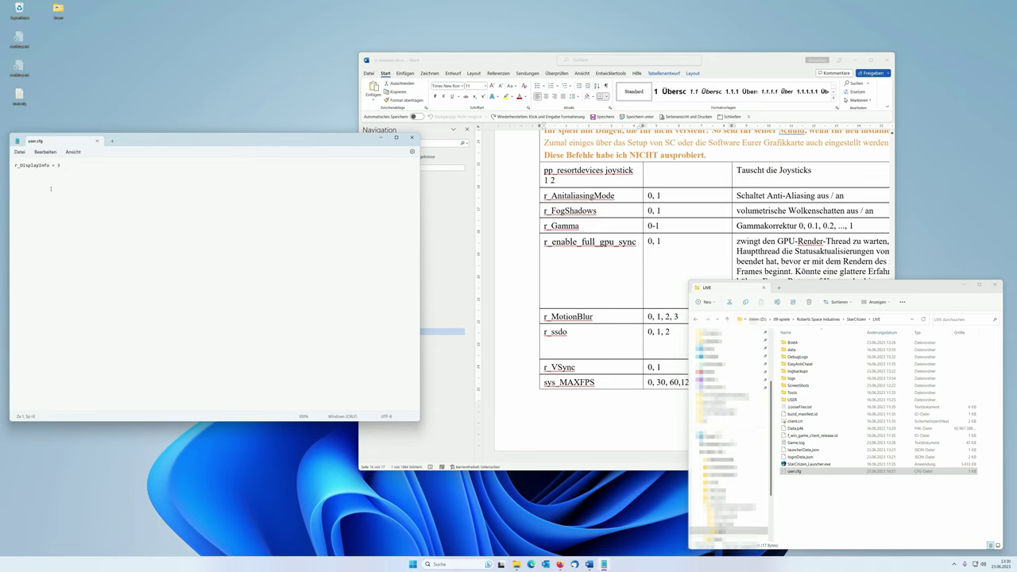
{"action": "type", "text": "11"}
{"action": "left_click", "coordinate": [412, 139]}
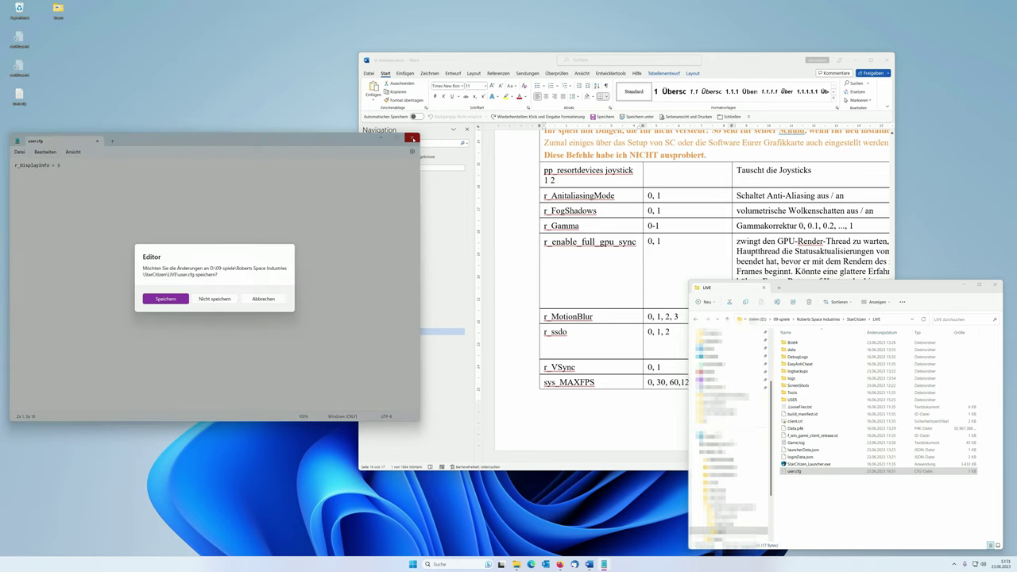
{"action": "left_click", "coordinate": [213, 299]}
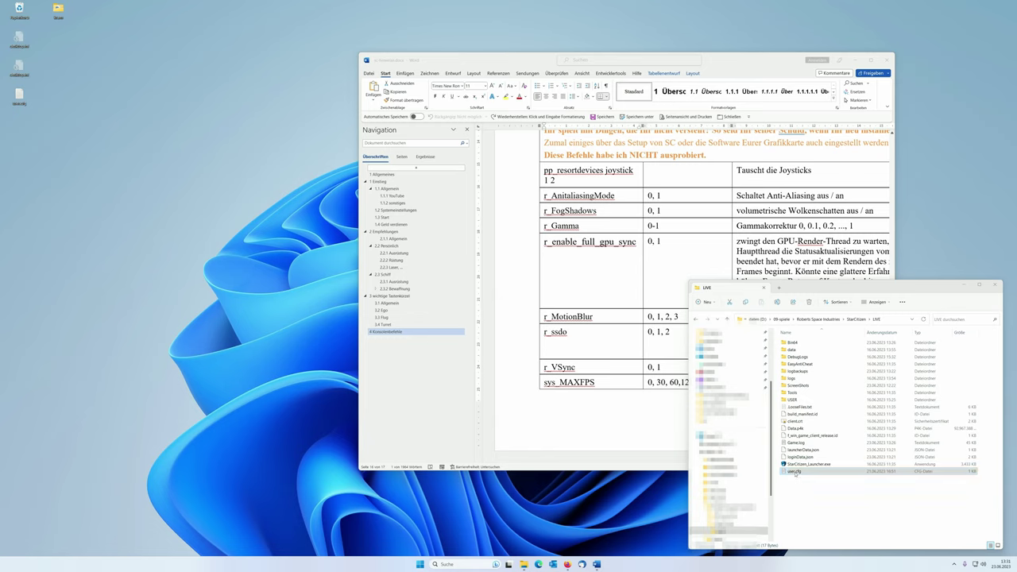
{"action": "left_click", "coordinate": [795, 471]}
- Start the RSI Launcher, launch Star Citizen on the LIVE channel, and acknowledge the early access alpha notice
{"action": "left_click", "coordinate": [419, 565]}
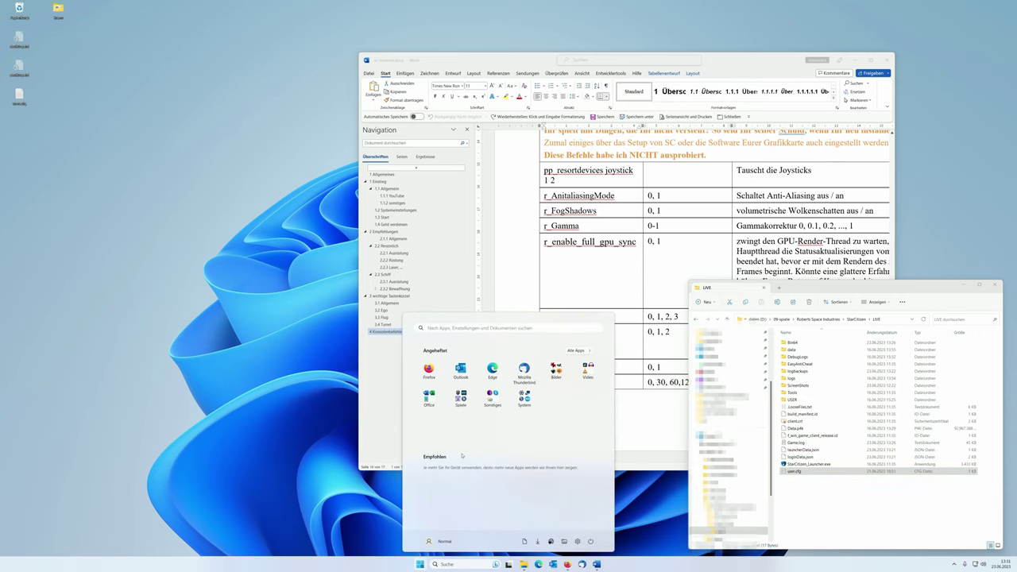
{"action": "left_click", "coordinate": [461, 397]}
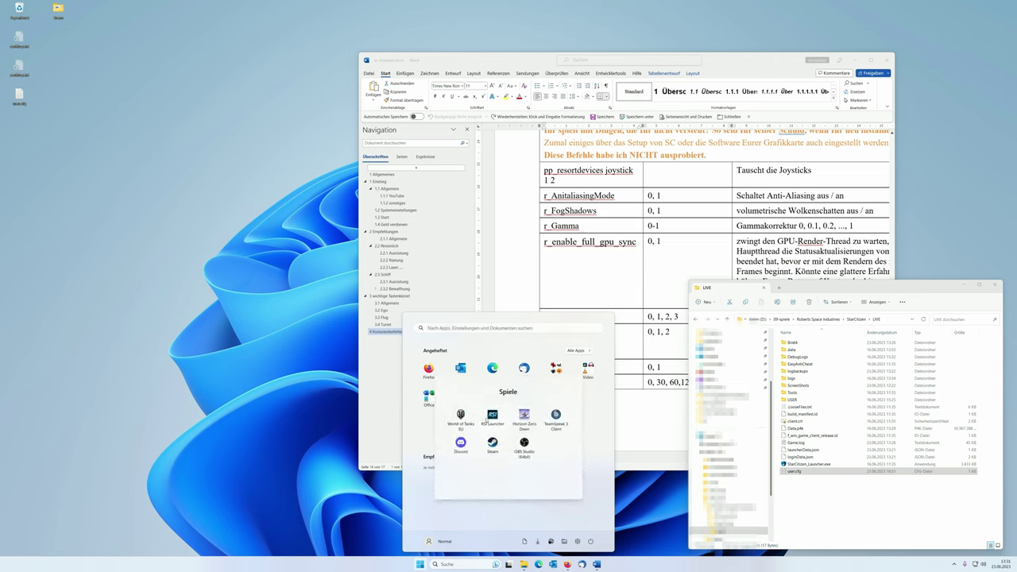
{"action": "left_click", "coordinate": [492, 414]}
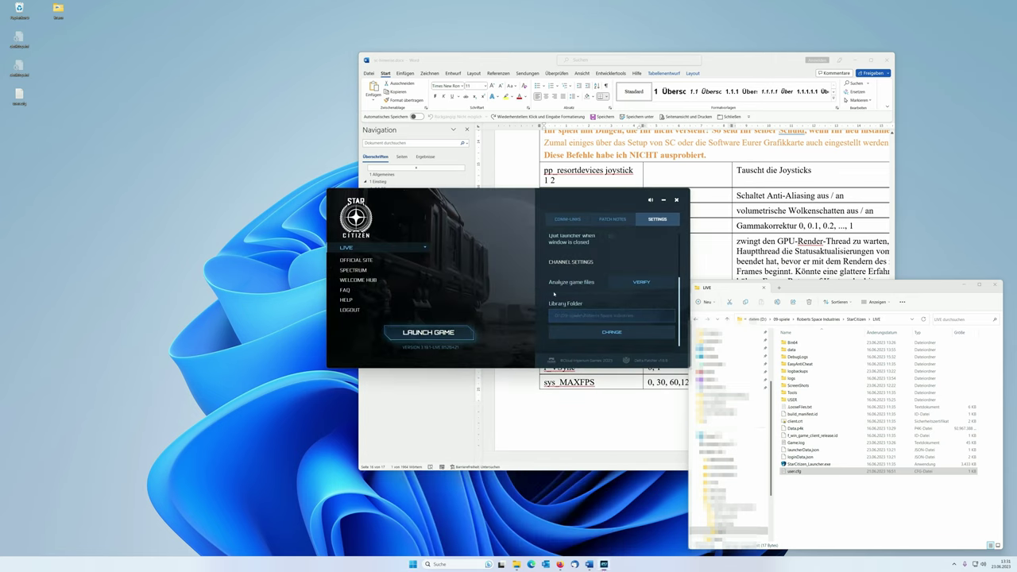
{"action": "left_click", "coordinate": [446, 335]}
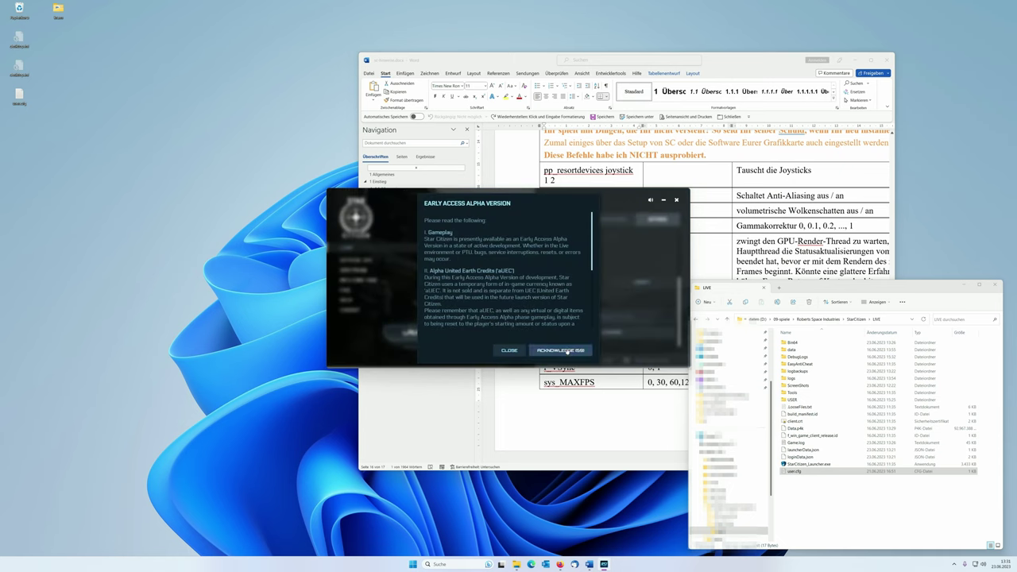
{"action": "left_click", "coordinate": [562, 350]}
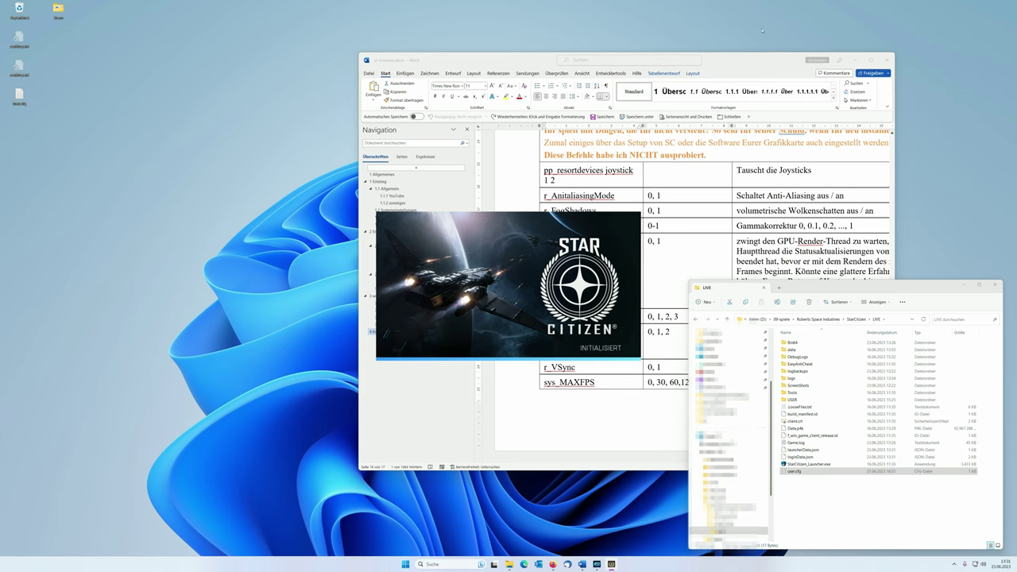
- Switch to the Word document, enlarge its window, and highlight the notes on user.cfg and further console commands on the last page
{"action": "left_click", "coordinate": [749, 59]}
{"action": "scroll", "coordinate": [715, 185], "scroll_direction": "down", "scroll_amount": 8}
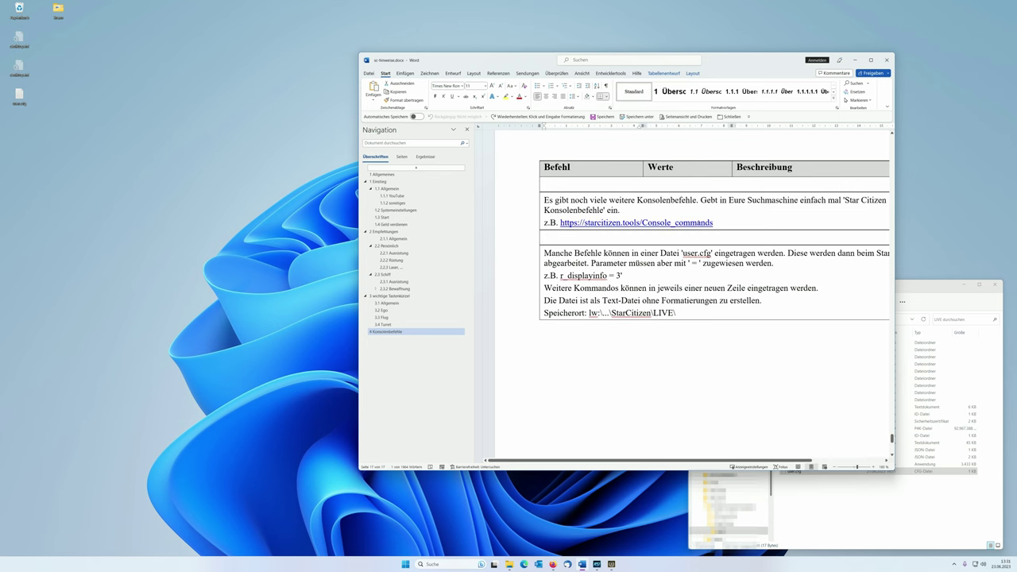
{"action": "left_click_drag", "start_coordinate": [732, 59], "coordinate": [603, 51]}
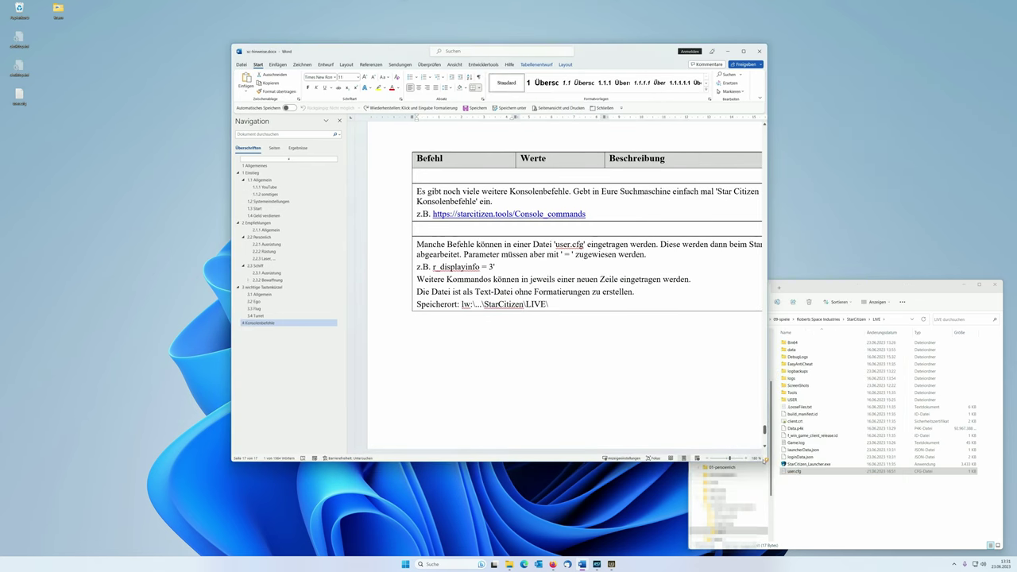
{"action": "left_click_drag", "start_coordinate": [765, 460], "coordinate": [932, 497]}
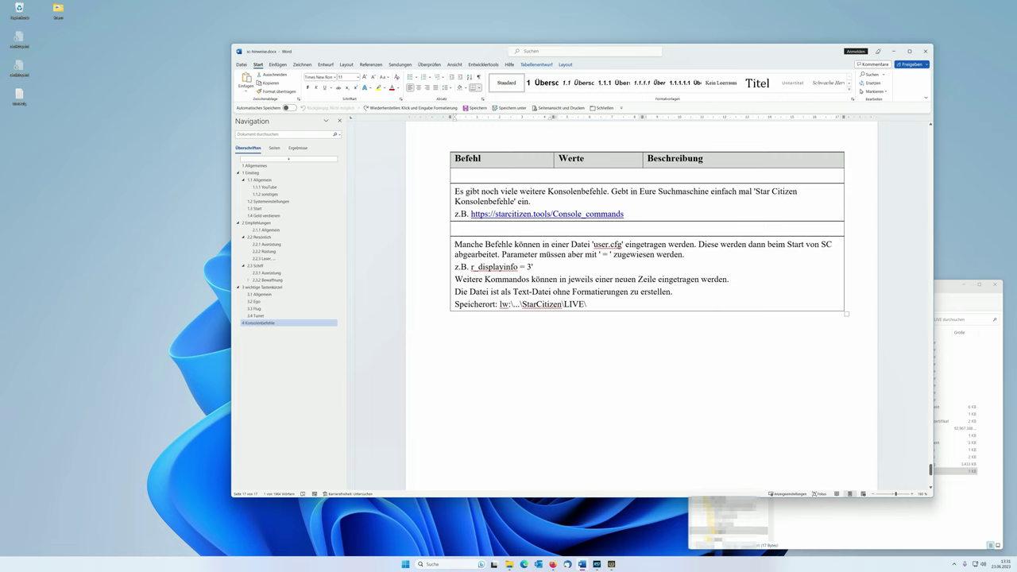
{"action": "left_click_drag", "start_coordinate": [454, 241], "coordinate": [588, 310]}
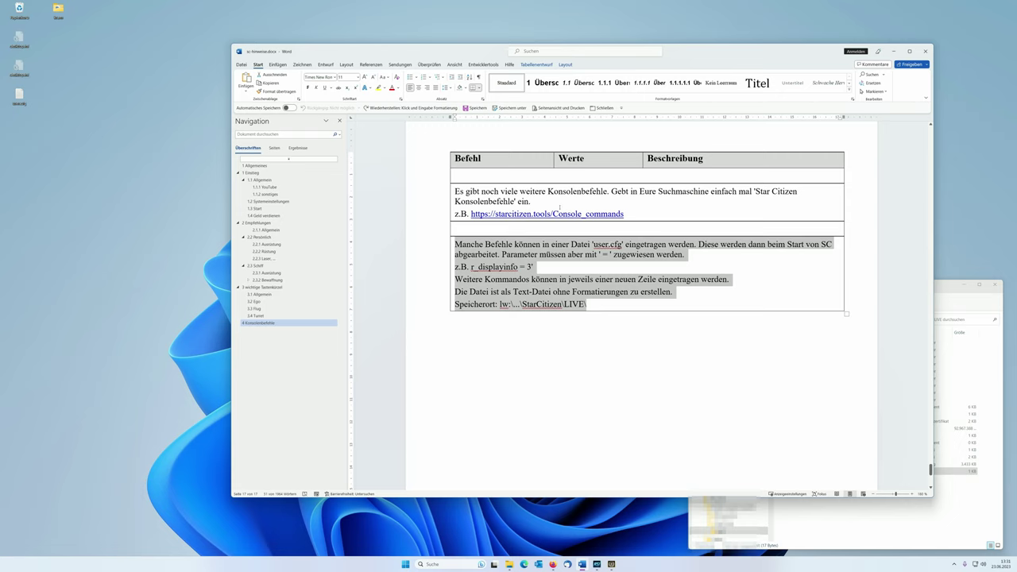
{"action": "left_click_drag", "start_coordinate": [454, 191], "coordinate": [519, 220]}
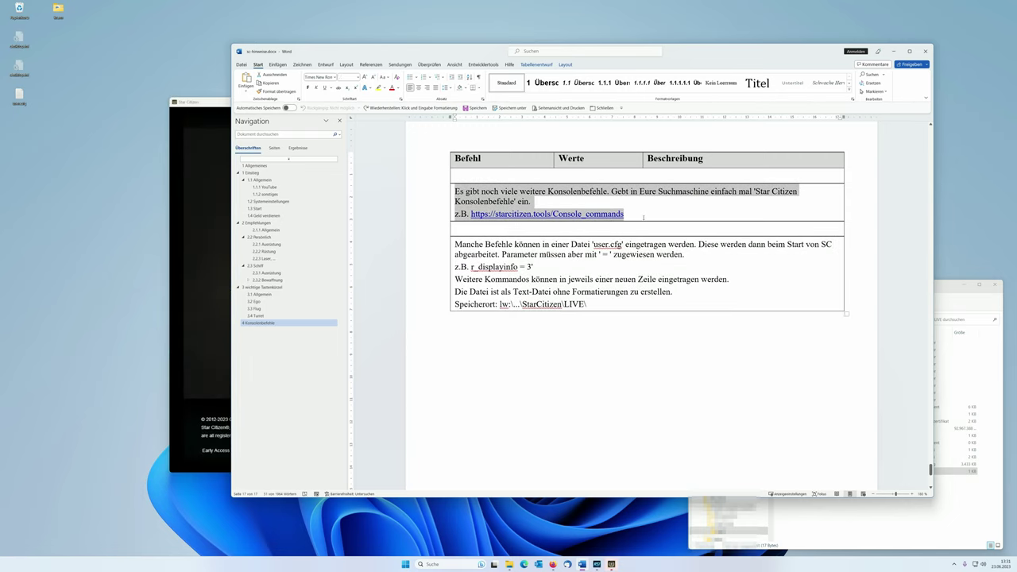
- Open the starcitizen.tools/Console_commands link from the document and look through the wiki's table of console commands
{"action": "left_click", "coordinate": [626, 214]}
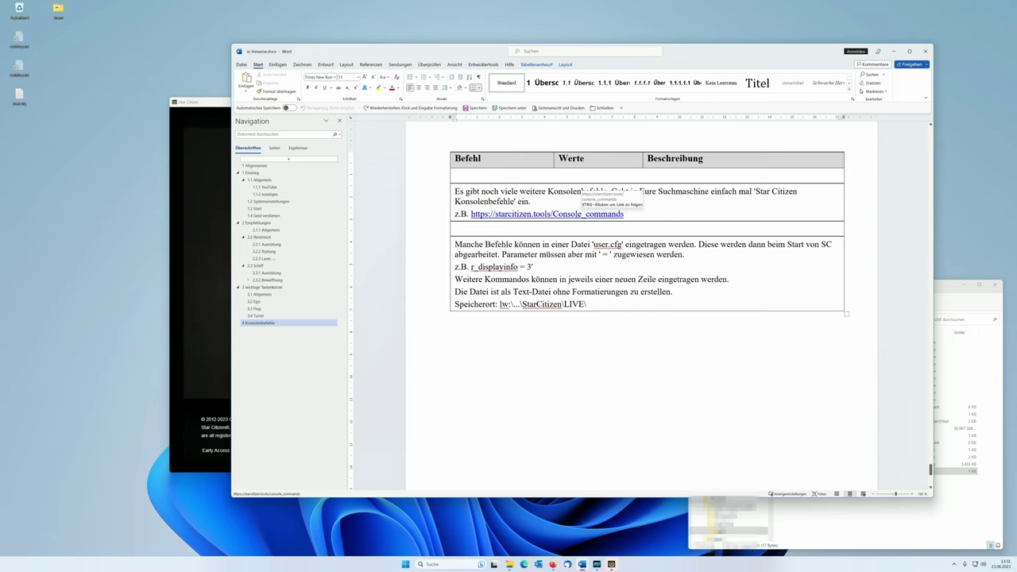
{"action": "left_click", "coordinate": [570, 214], "text": "ctrl"}
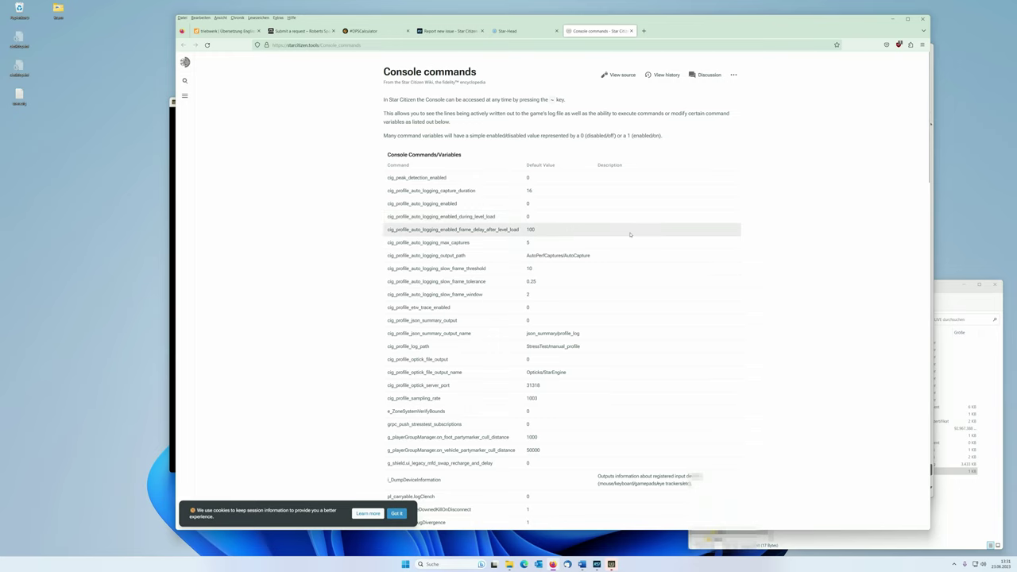
{"action": "scroll", "coordinate": [630, 234], "scroll_direction": "down", "scroll_amount": 6}
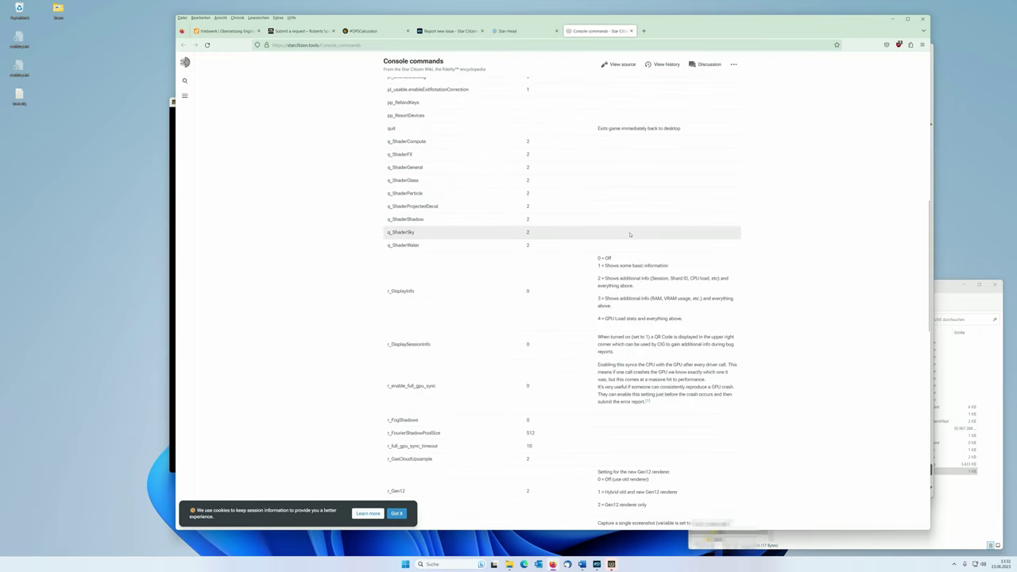
{"action": "scroll", "coordinate": [630, 235], "scroll_direction": "down", "scroll_amount": 6}
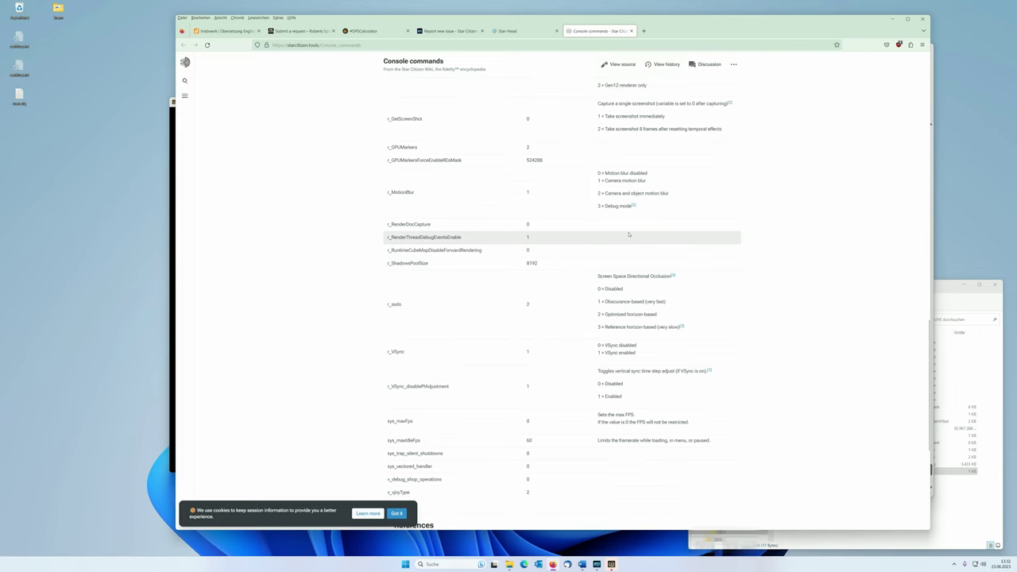
{"action": "scroll", "coordinate": [628, 234], "scroll_direction": "down", "scroll_amount": 5}
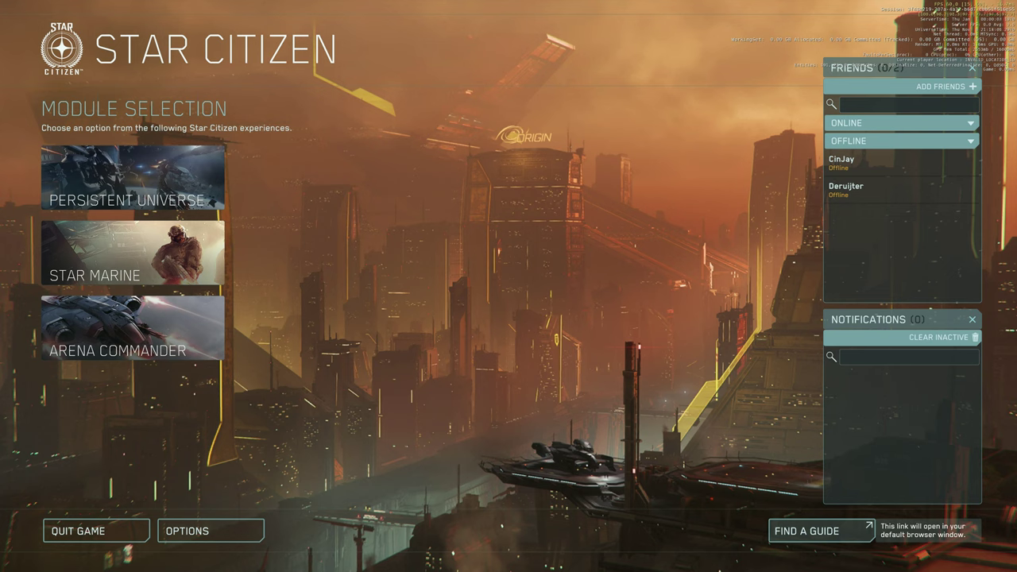
- Enter the Star Citizen universe through the Persistent Universe module, and open and close the in-game console after spawning
{"action": "left_click", "coordinate": [139, 185]}
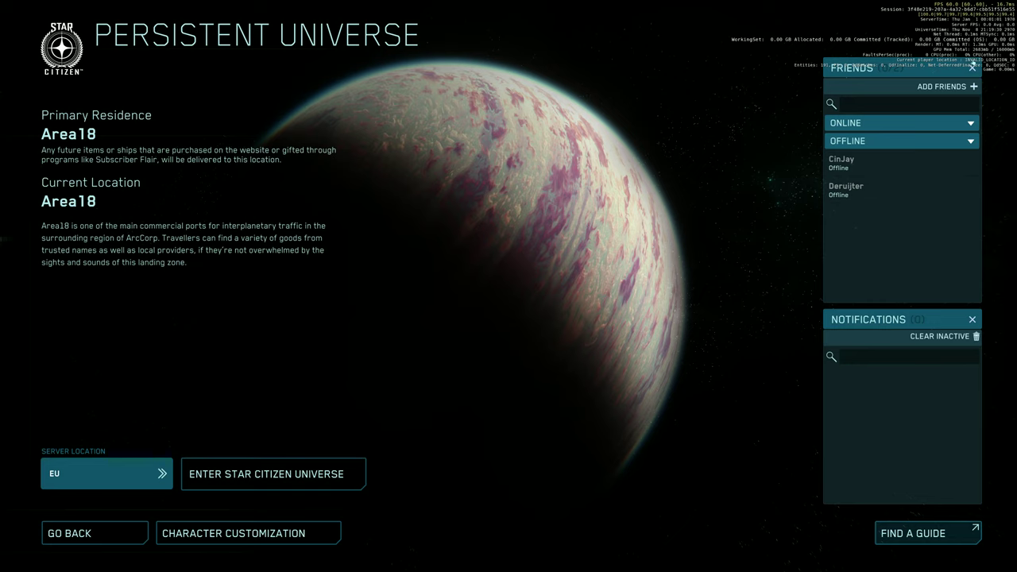
{"action": "left_click", "coordinate": [277, 480]}
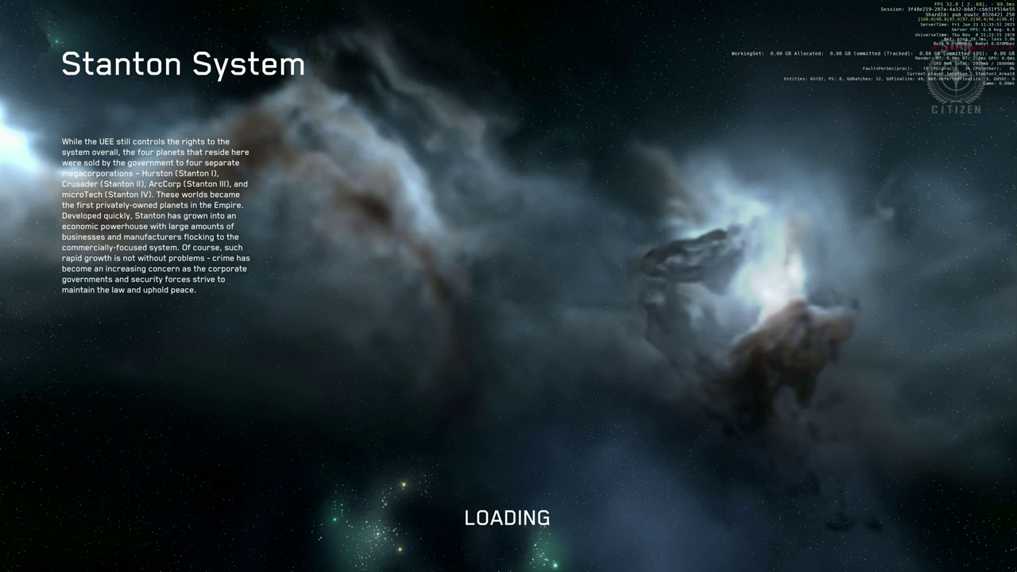
{"action": "key", "text": "grave"}
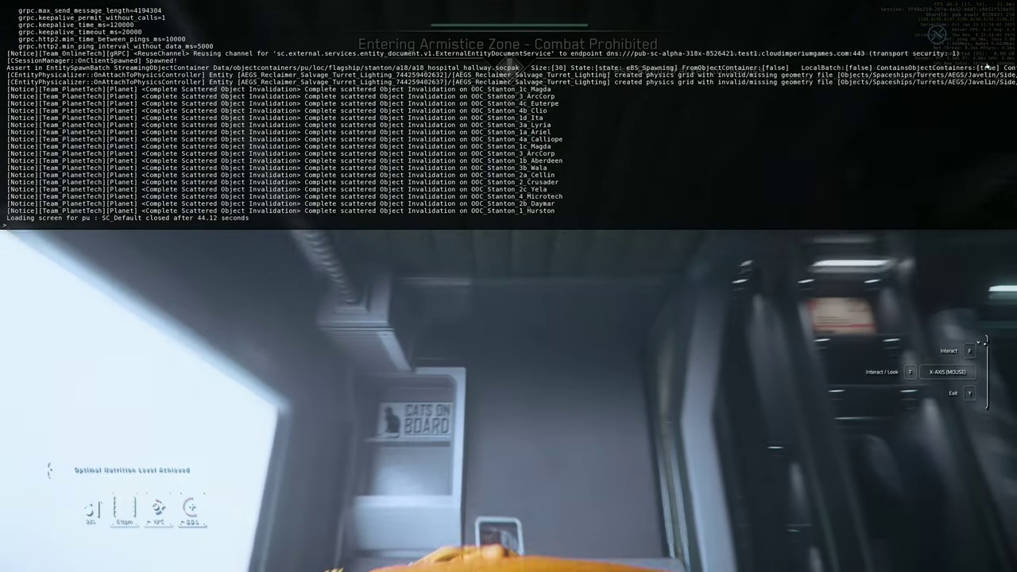
{"action": "key", "text": "grave"}
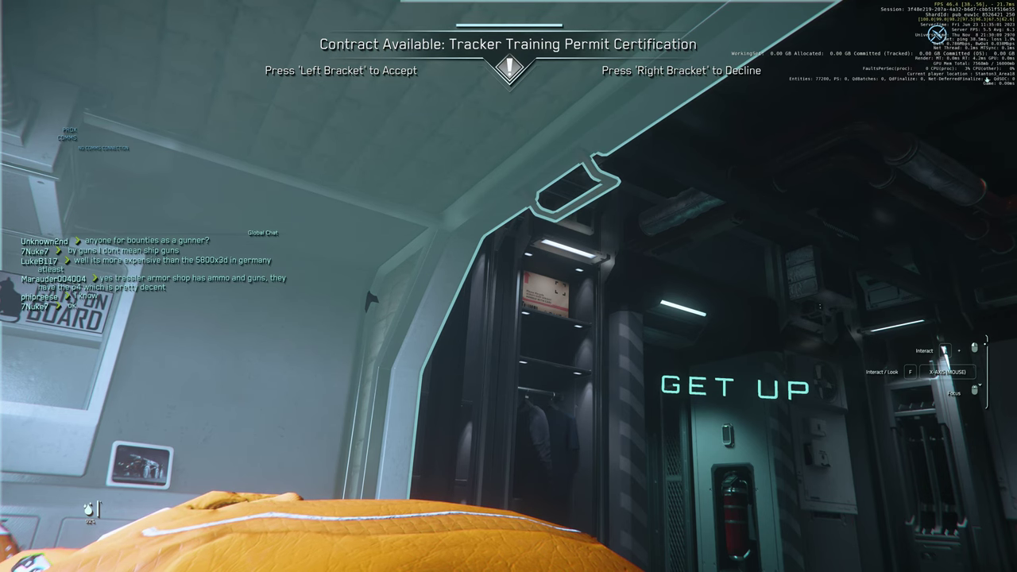
- Get the character out of bed, walk to the room's door, and target its Open control
{"action": "key", "text": "f"}
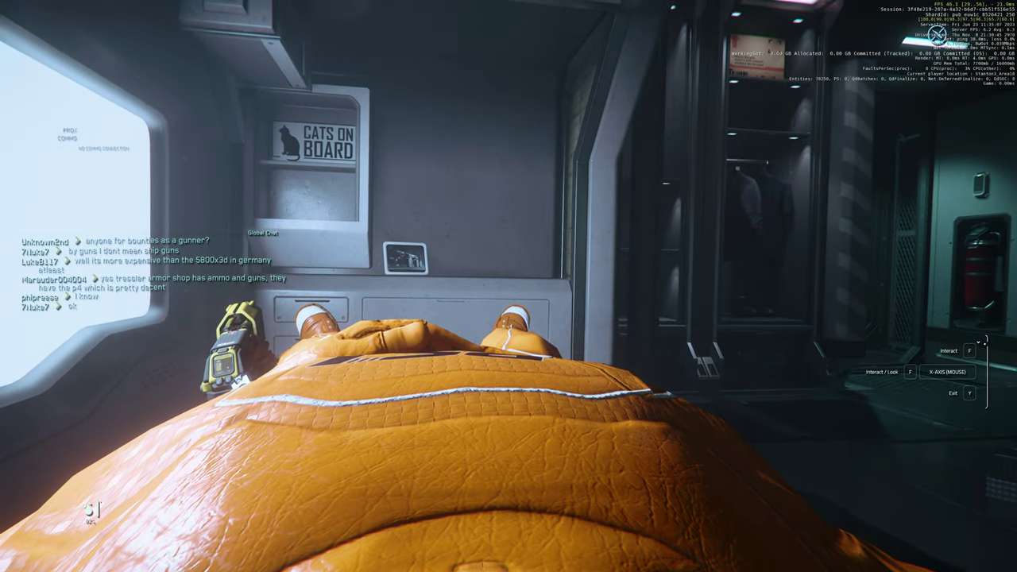
{"action": "key", "text": "y"}
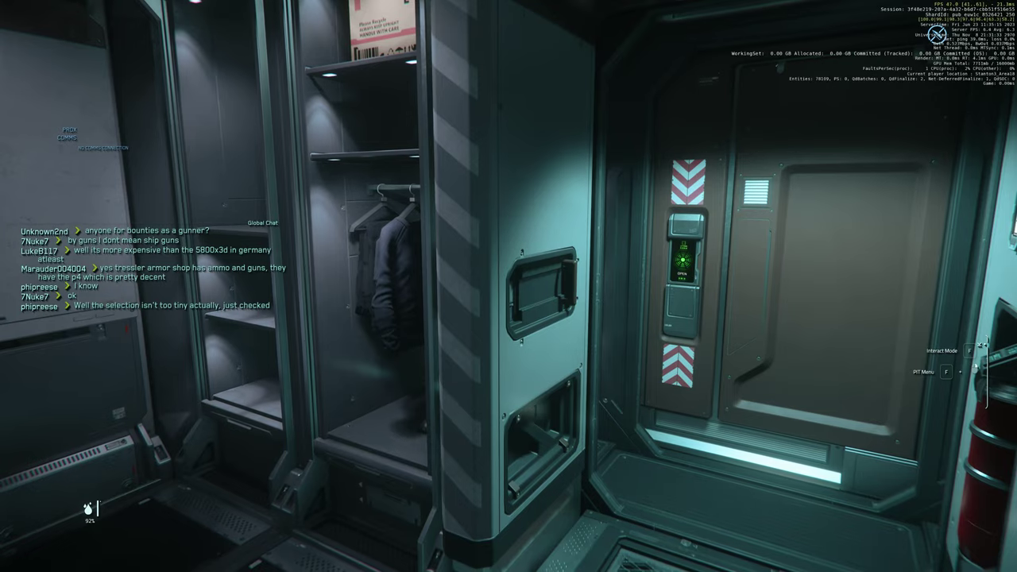
{"action": "key", "text": "w"}
{"action": "key", "text": "f"}
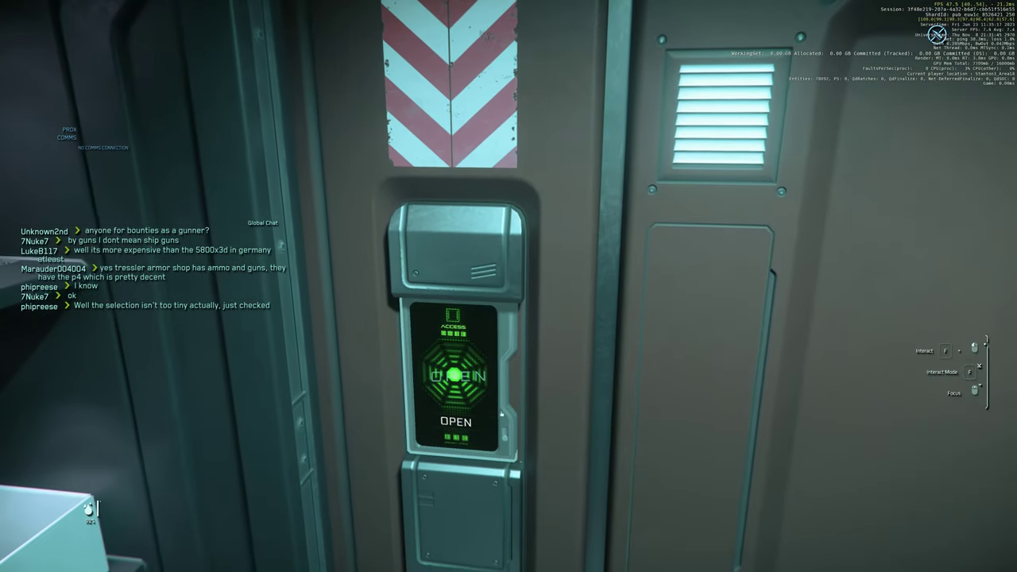